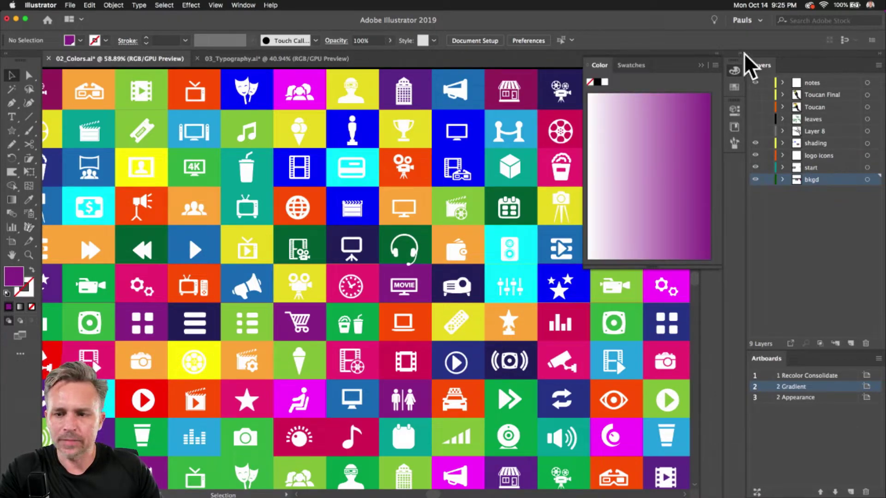
- Expand the collapsed panel dock, enlarge the color panel group, and display the document's swatches
click(740, 54)
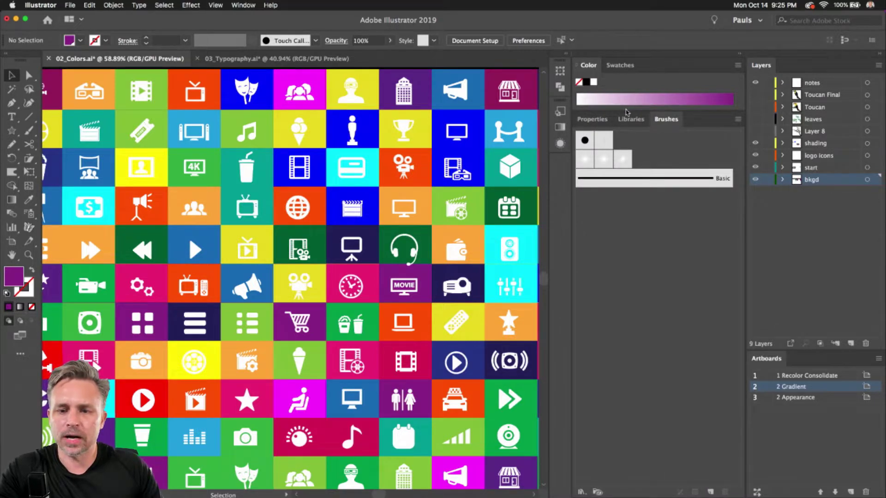
drag(625, 111, 626, 156)
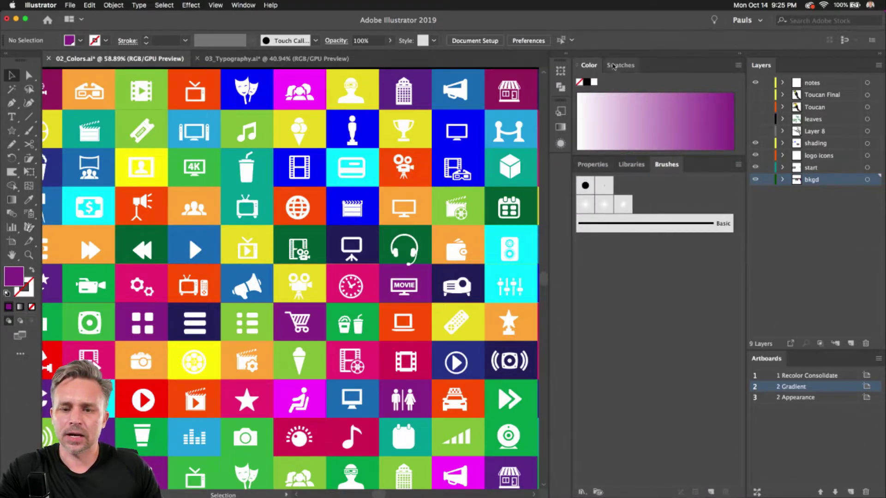
click(620, 66)
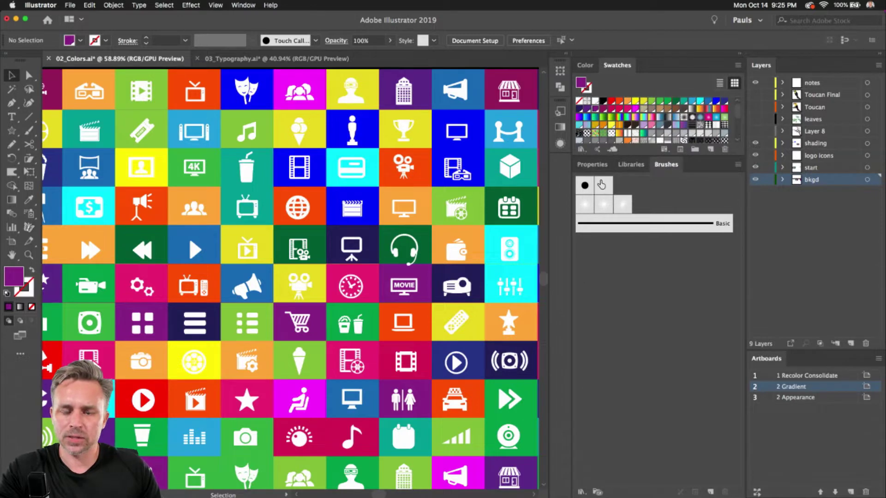
- Select the purple building tile in the top row and preview its global swatch with the green value set to 255
click(424, 101)
click(346, 124)
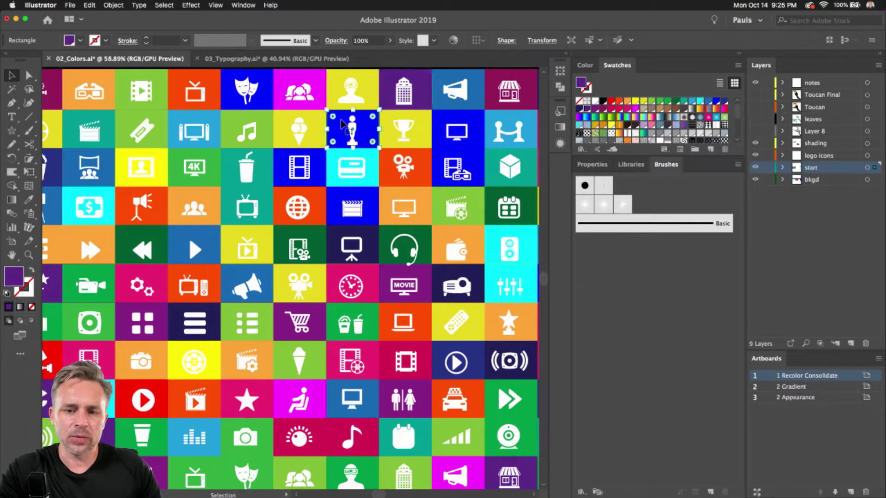
click(421, 86)
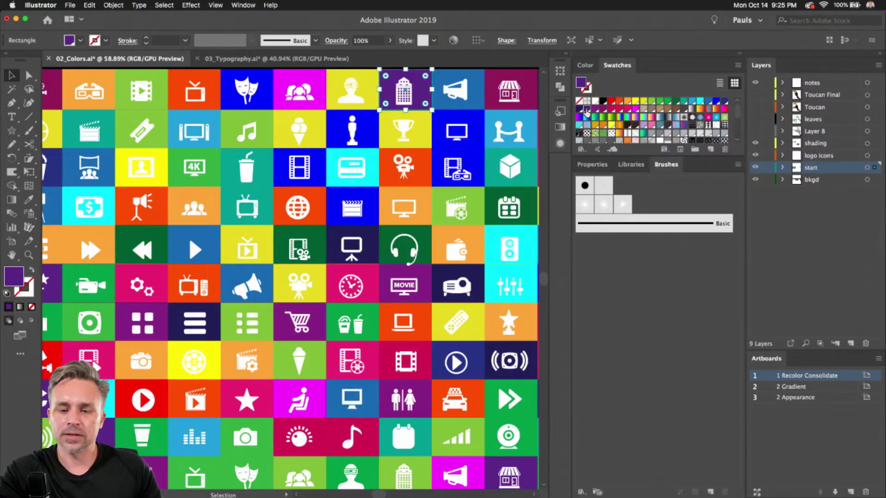
double_click(586, 110)
drag(427, 87, 567, 130)
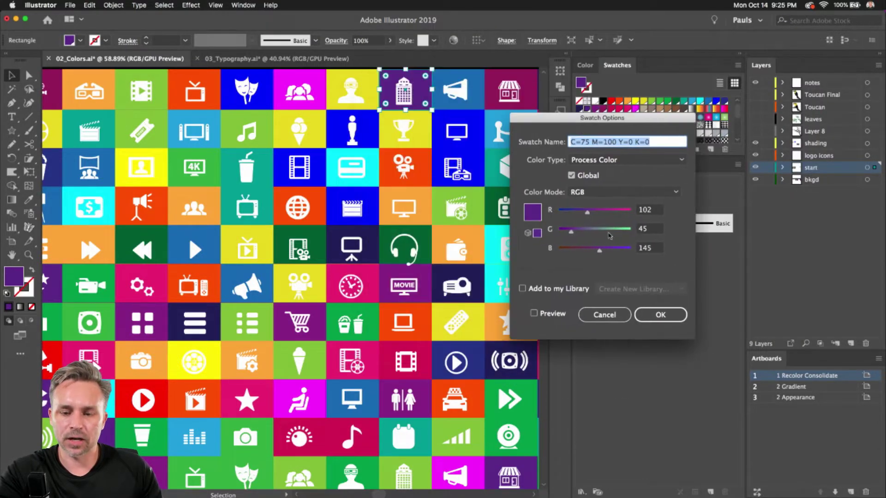
drag(616, 232, 700, 236)
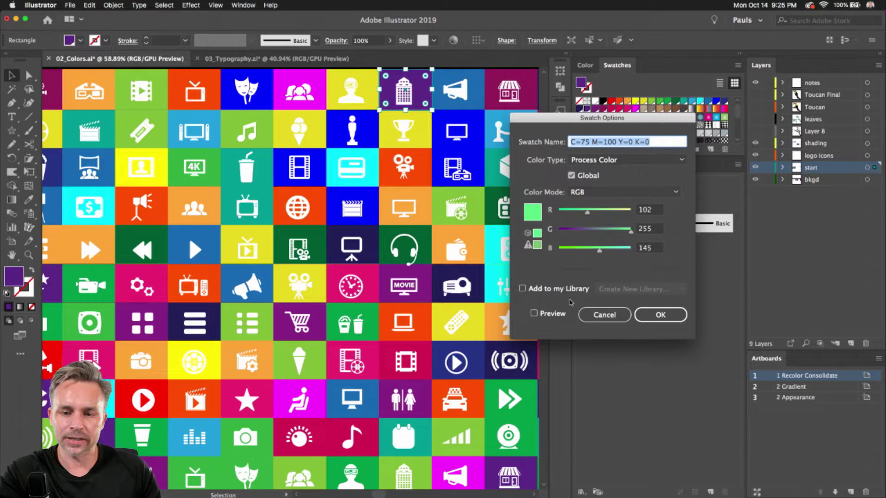
click(533, 314)
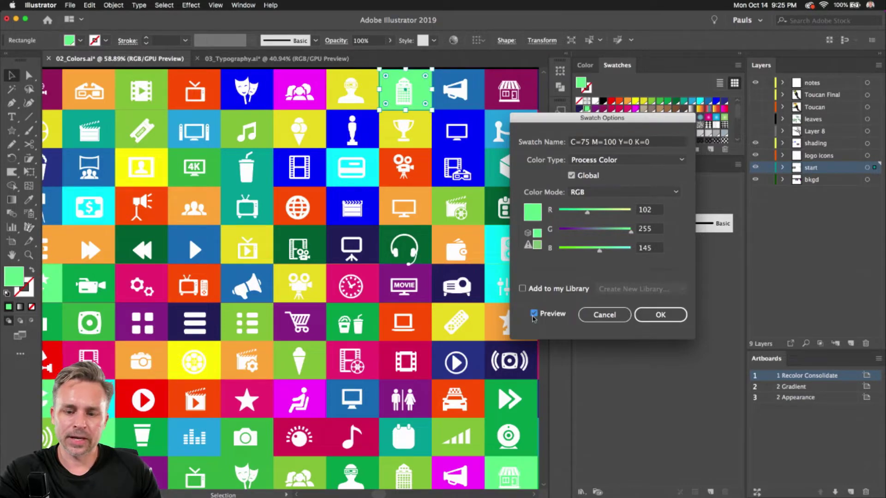
- Compare the artwork with the swatch preview on and off, and discard both the swatch edit and a new swatch copy
click(534, 315)
click(534, 315)
click(534, 315)
click(533, 315)
click(534, 314)
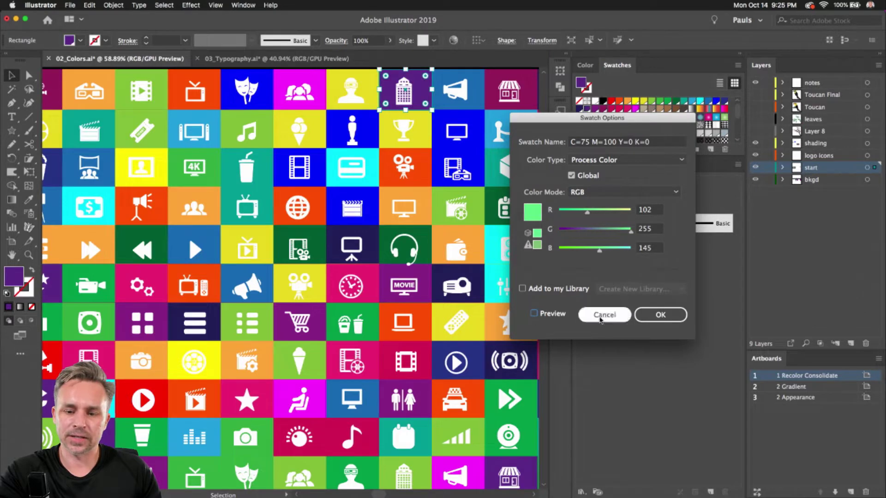
click(601, 315)
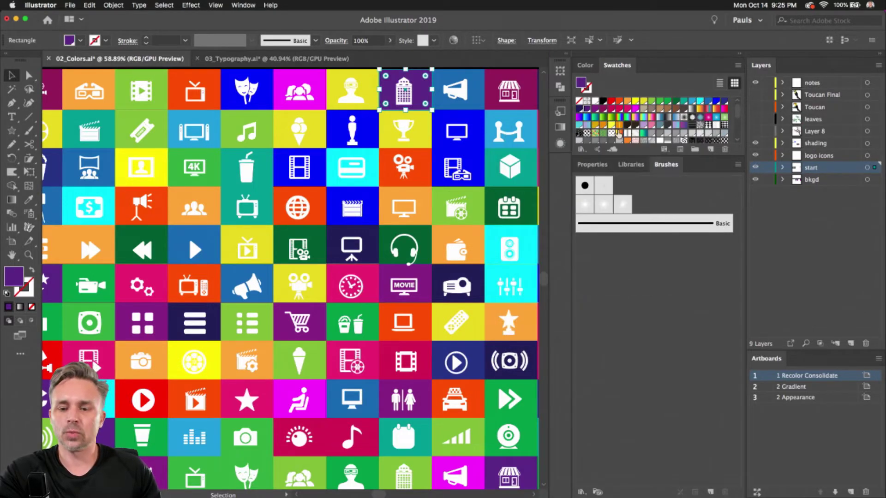
click(710, 149)
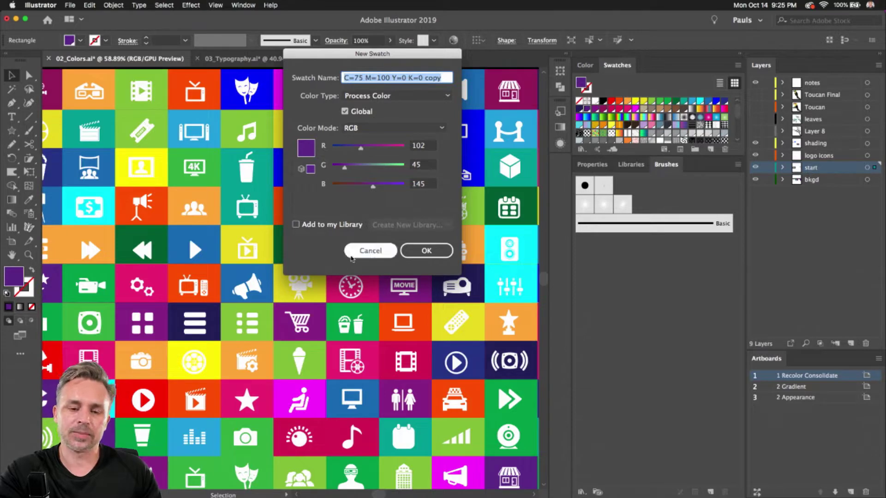
click(369, 252)
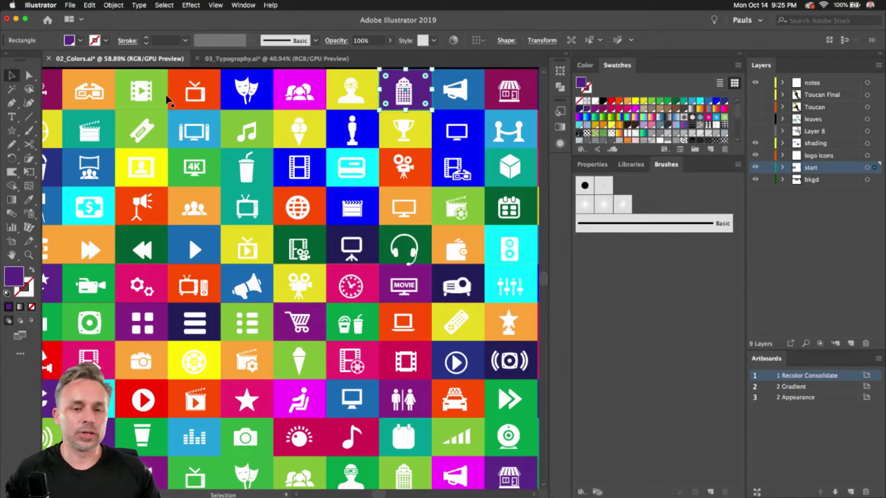
- Select every object sharing the purple tile's fill color, try CMYK Yellow on them, undo it, and deselect
click(165, 5)
mouse_move(169, 98)
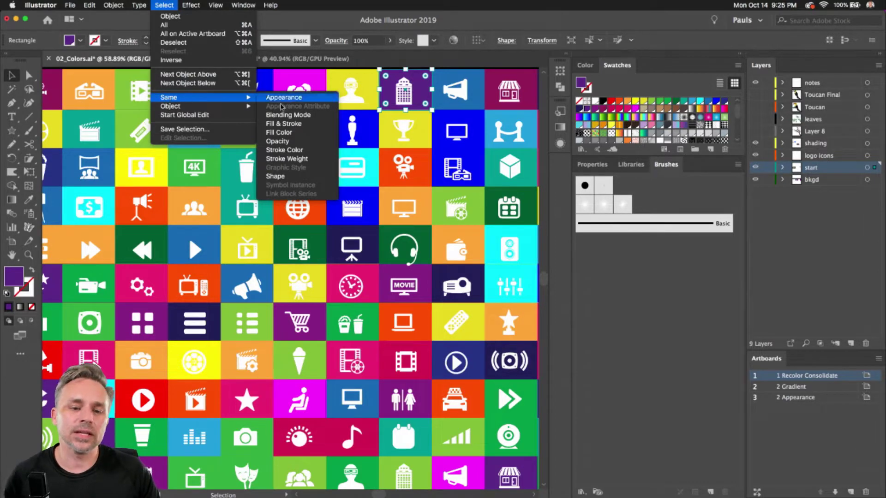
click(286, 133)
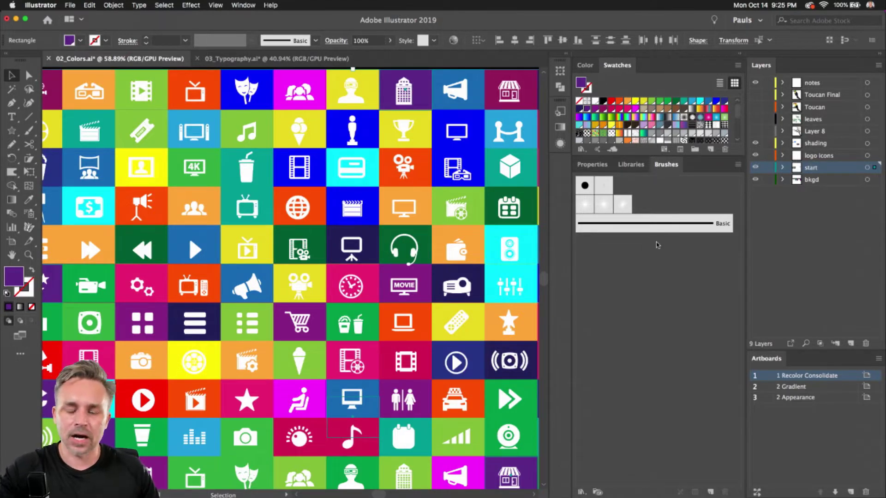
scroll(269, 242, down, 5)
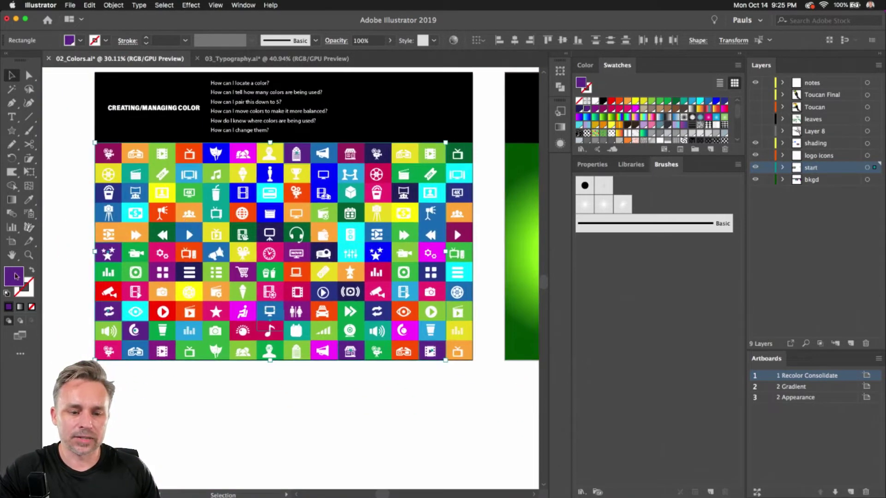
click(635, 102)
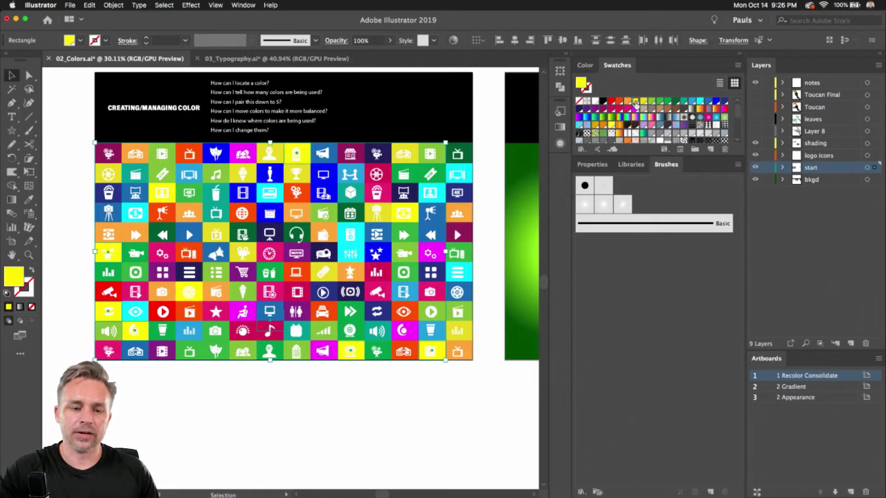
key(super+z)
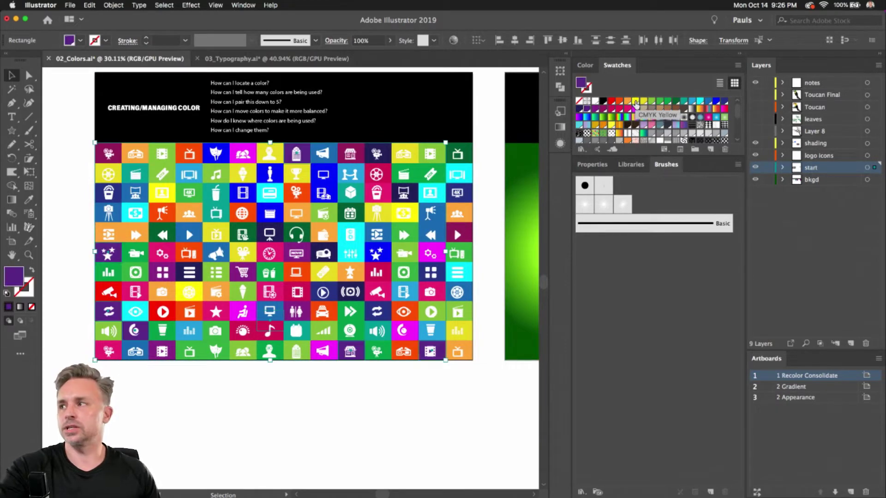
click(237, 407)
- Select the entire icon grid below the black heading and collapse the expanded panel dock
scroll(236, 377, up, 1)
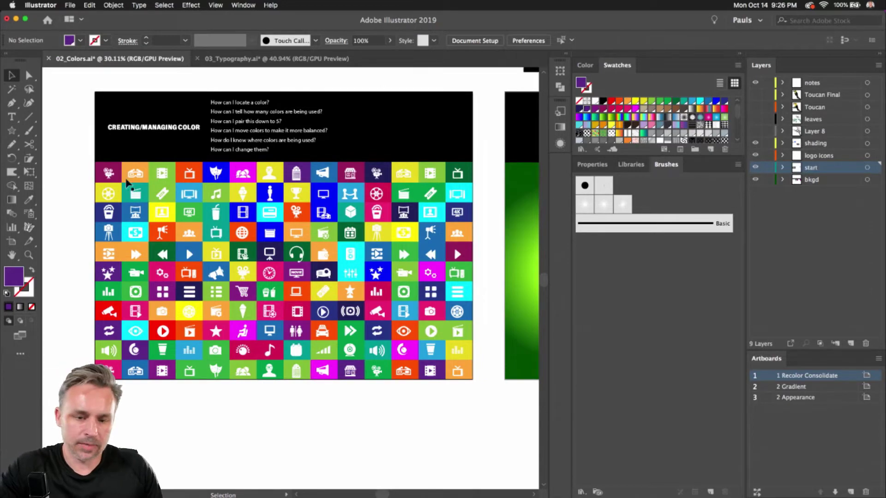
drag(76, 170, 483, 405)
scroll(231, 325, up, 2)
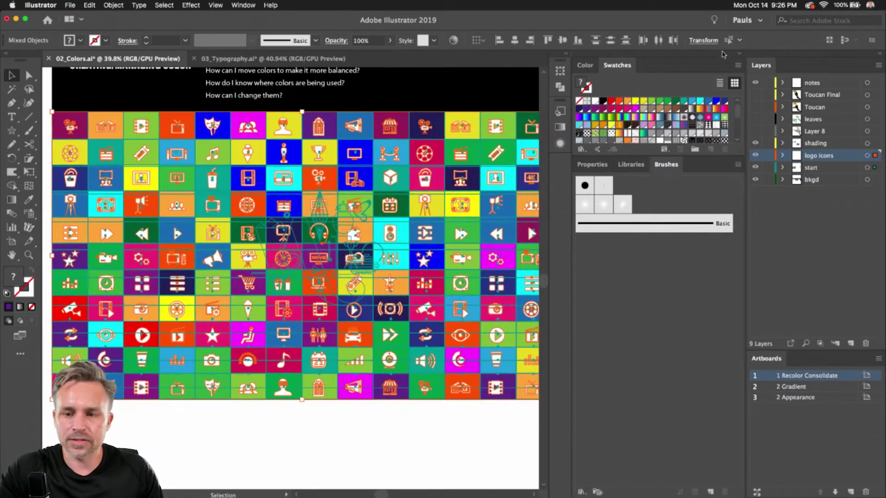
click(737, 57)
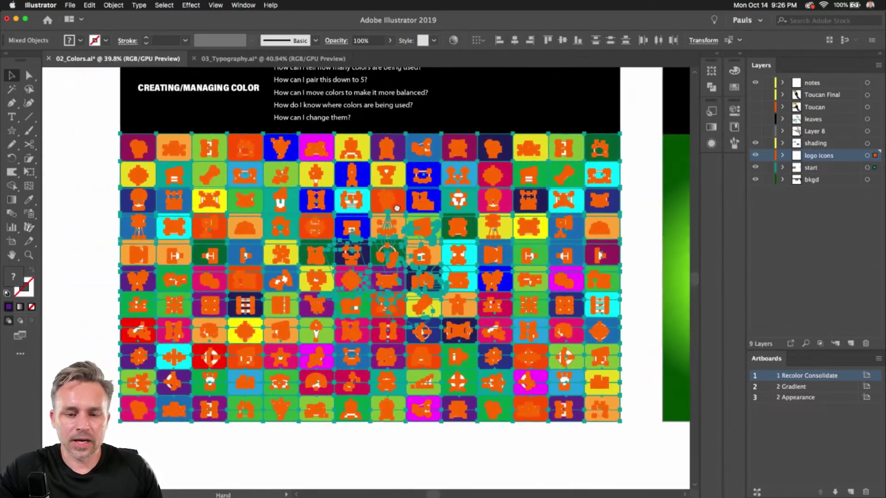
scroll(379, 366, up, 1)
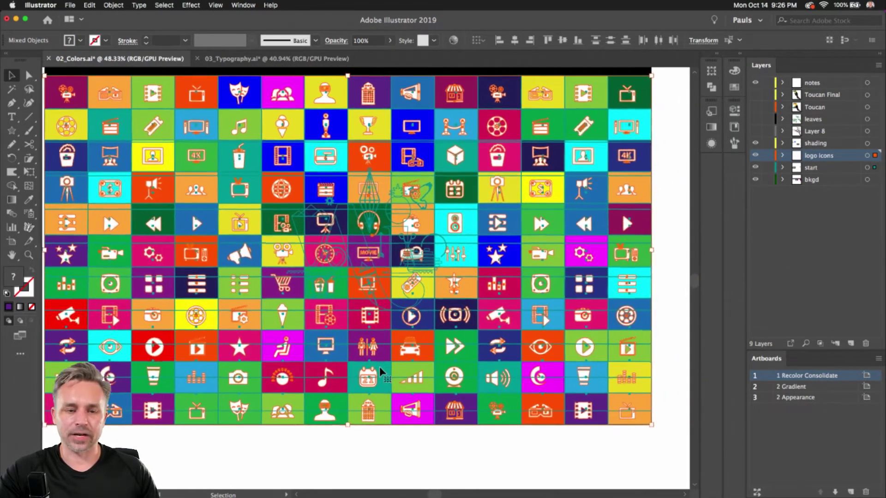
drag(191, 212, 201, 226)
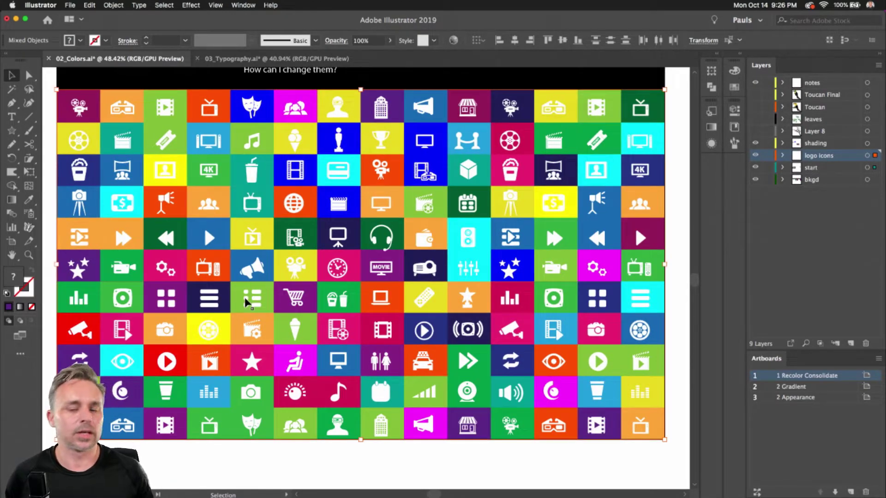
- Open Recolor Artwork for the selected icon grid and reduce its palette to 5 colors
click(89, 5)
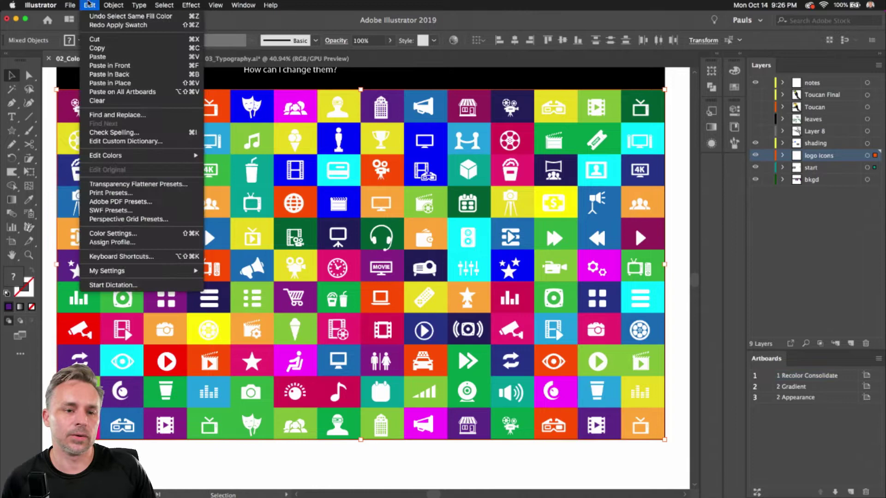
mouse_move(115, 157)
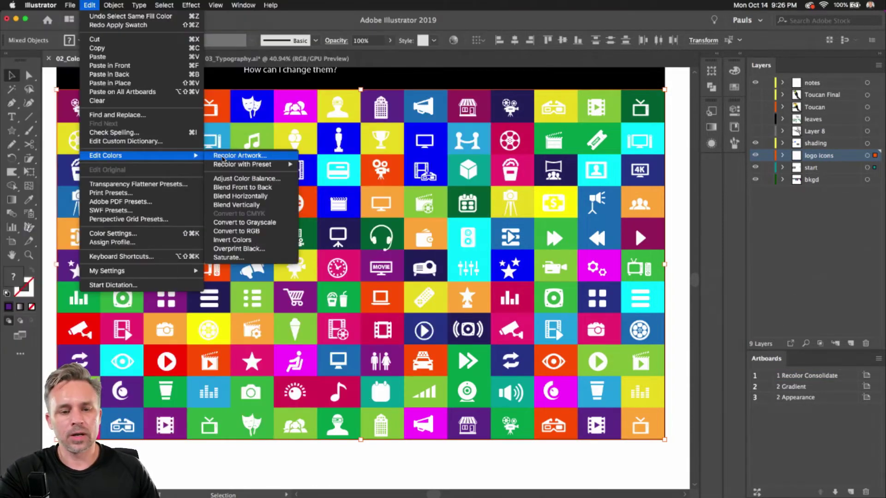
click(223, 157)
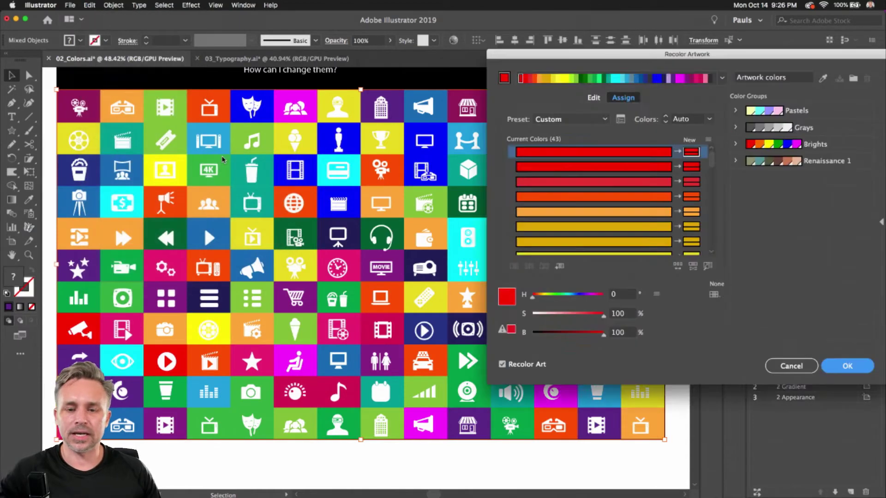
drag(579, 55, 548, 72)
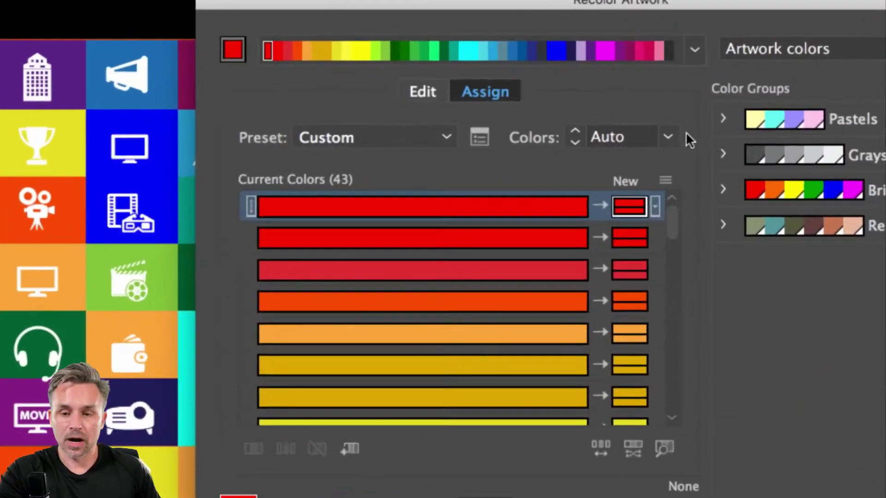
click(678, 137)
click(667, 136)
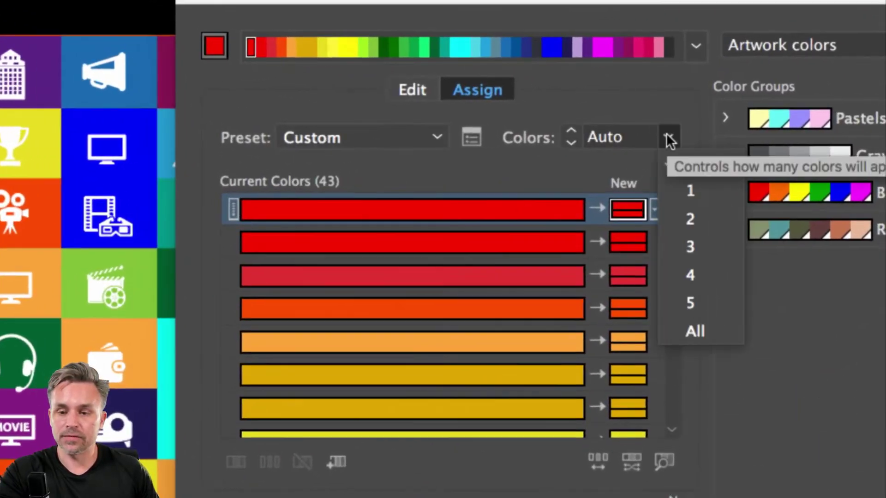
click(697, 309)
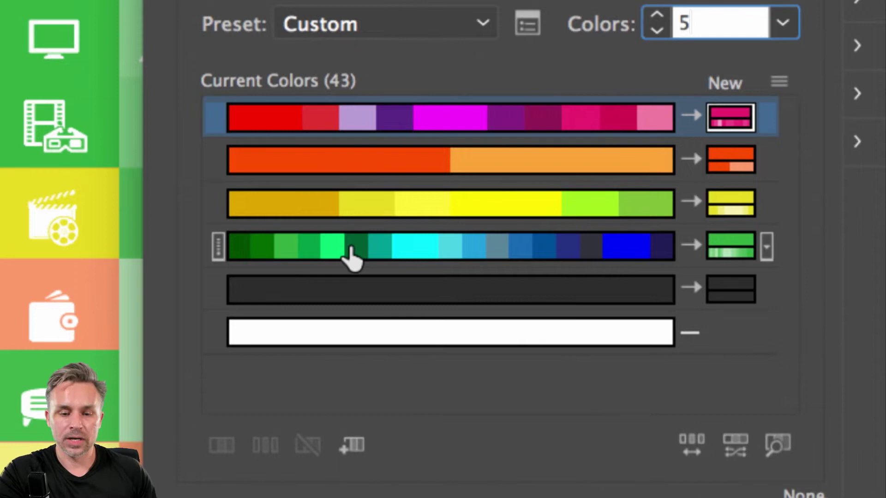
- Move the six green shades from the green-blue color row into the yellow row so they are recolored yellow
click(351, 258)
shift+click(239, 248)
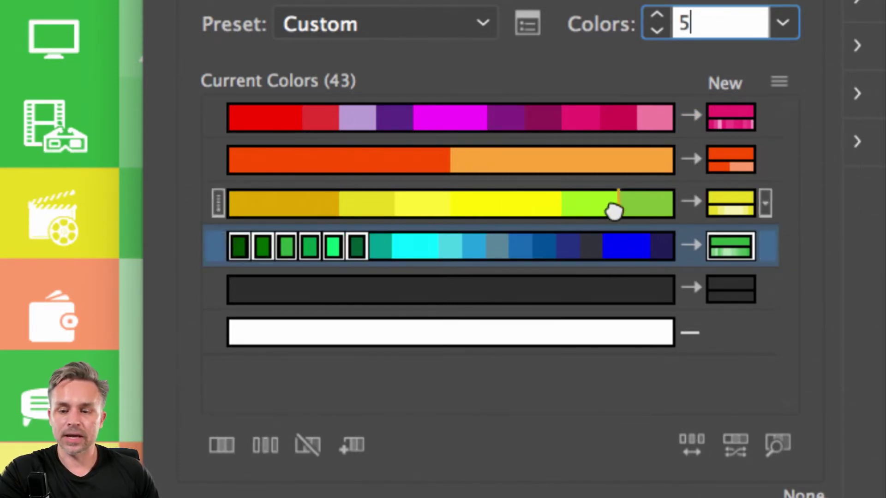
drag(613, 211, 616, 216)
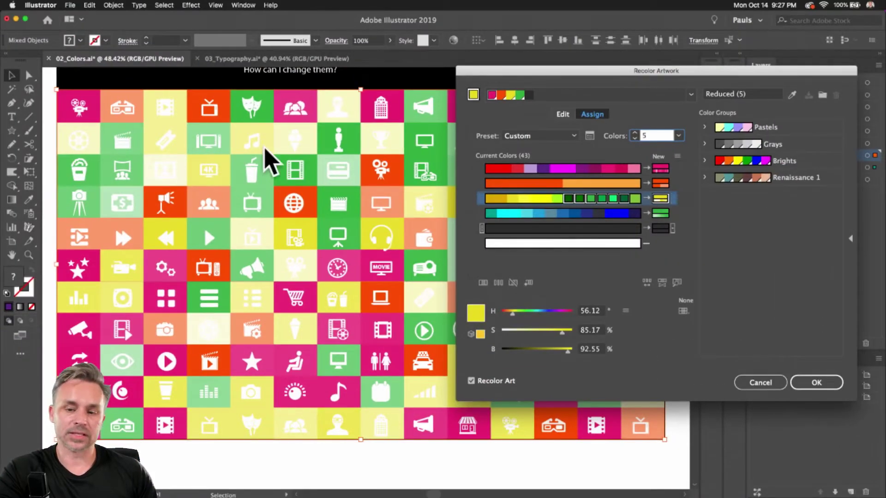
click(672, 199)
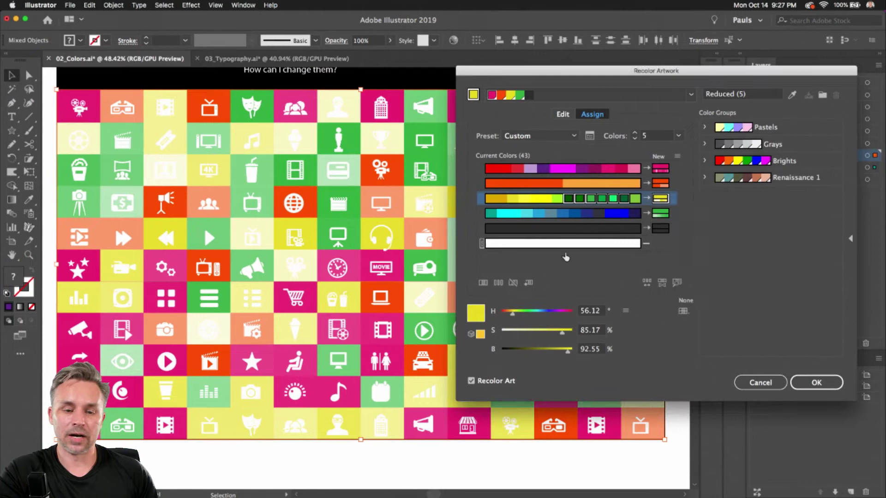
click(567, 256)
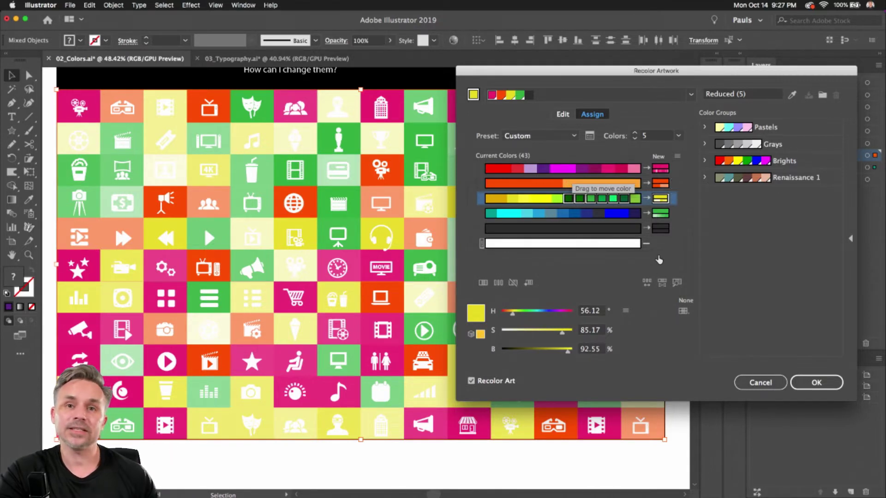
- Toggle the artwork highlight for the six selected greens to examine where those colors are used
click(677, 283)
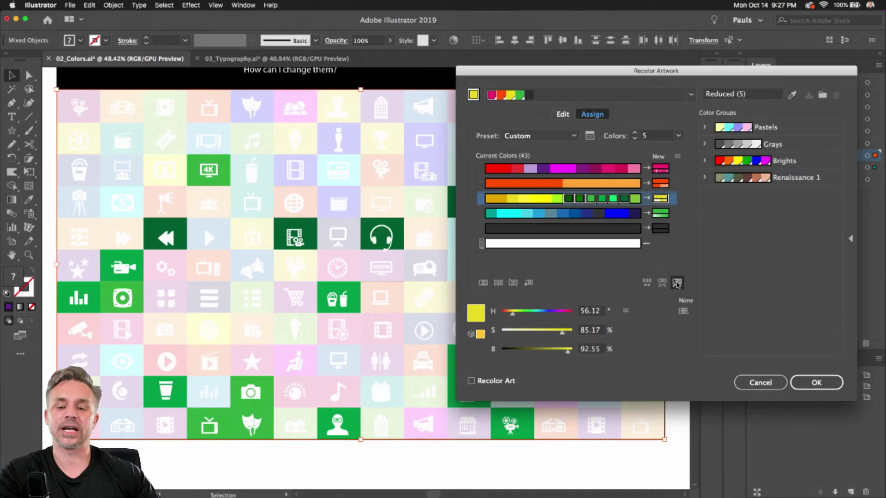
click(677, 284)
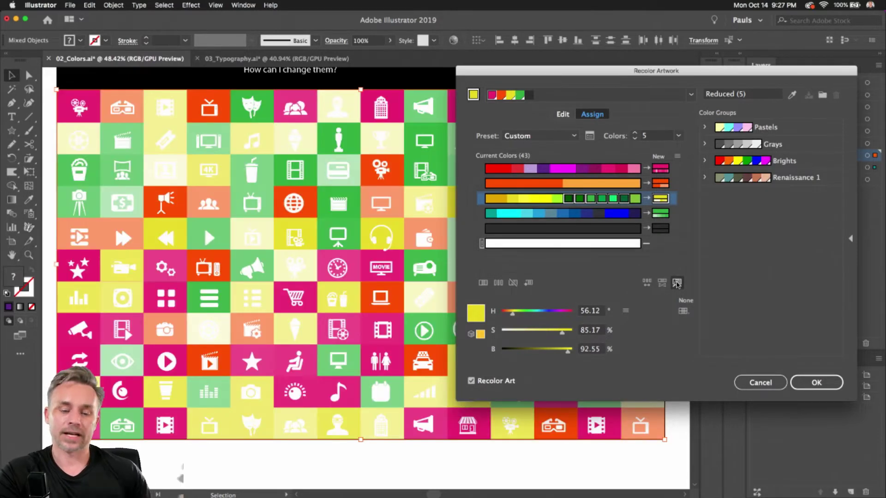
click(677, 284)
click(677, 284)
click(677, 283)
click(676, 283)
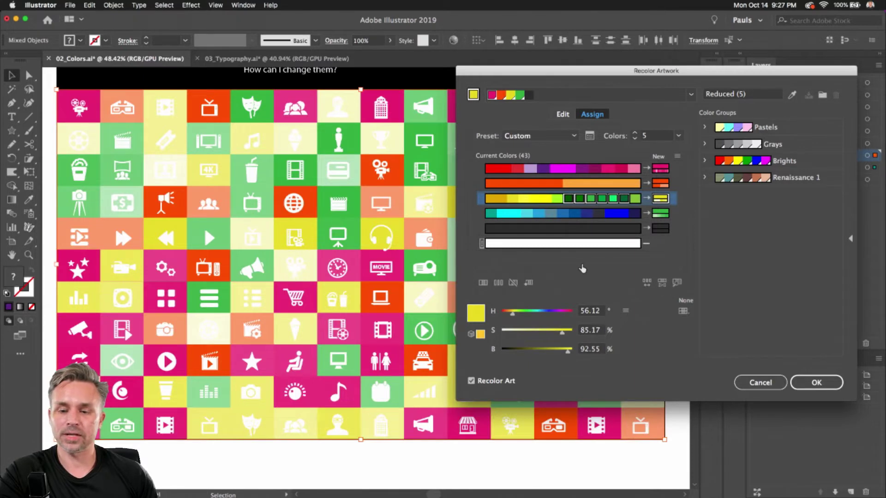
- Link the harmony colors on the color wheel and rotate them together until the green color lands in the red-brown range
click(560, 116)
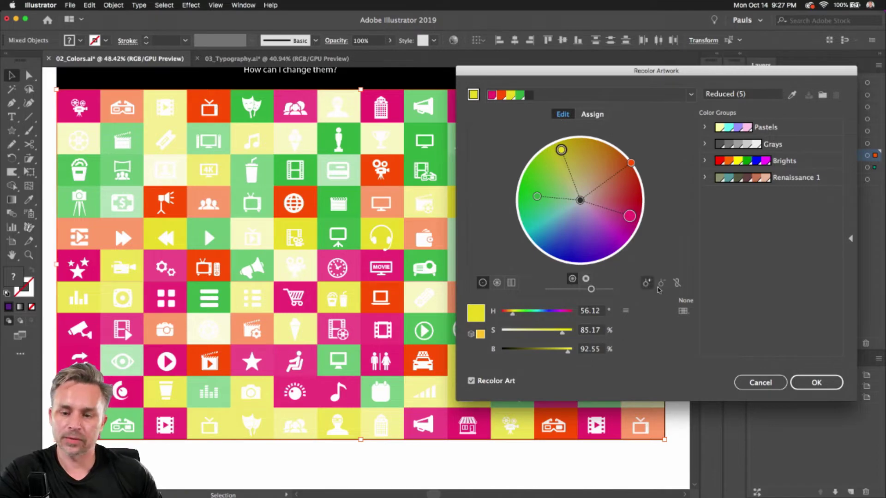
click(677, 283)
drag(539, 198, 629, 173)
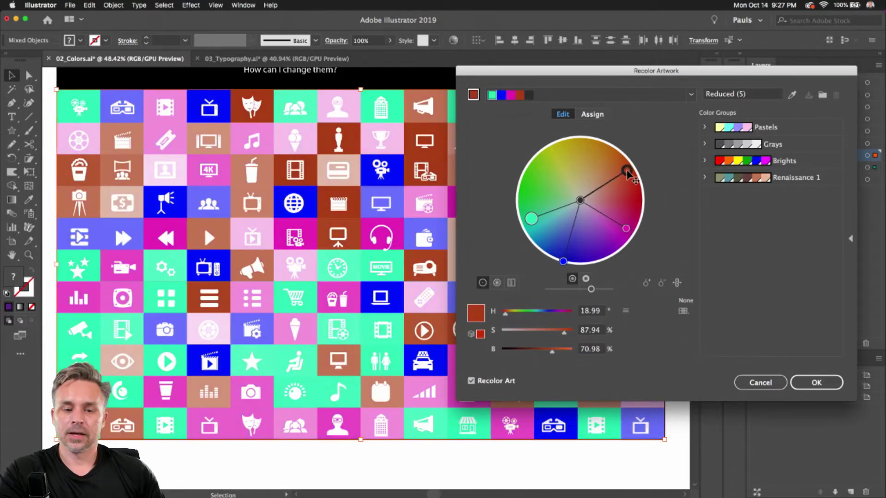
- Unlink the harmony colors and change only the red-brown color to a light orange with 97% brightness
click(677, 282)
drag(627, 171, 595, 161)
drag(552, 352, 571, 354)
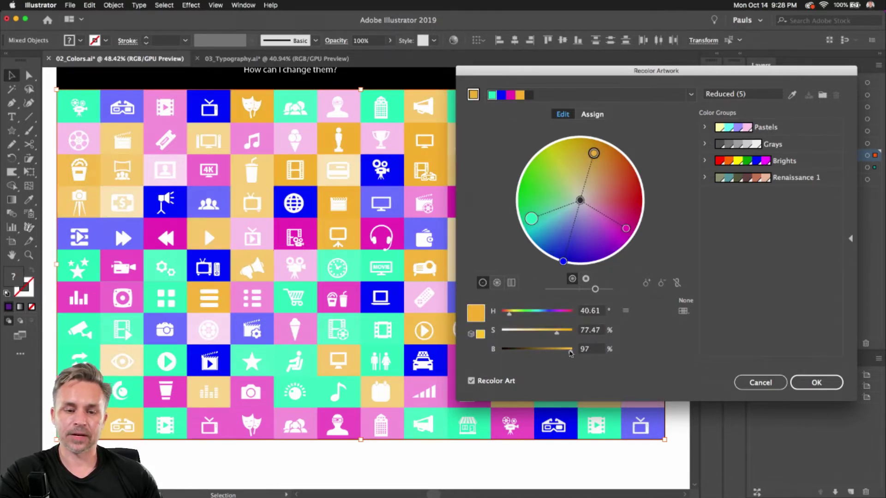
- Shift the light orange through yellow to a vivid orange with hue 36°, saturation 100% and brightness 100%
drag(592, 155, 561, 157)
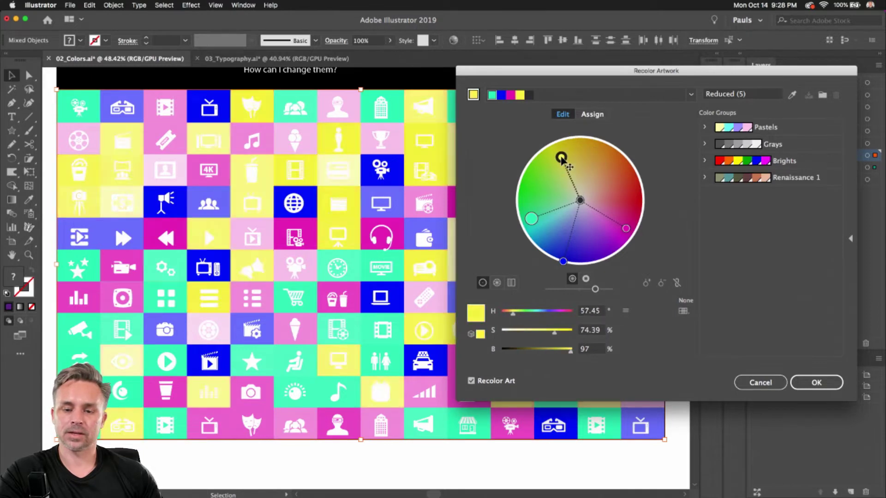
click(563, 331)
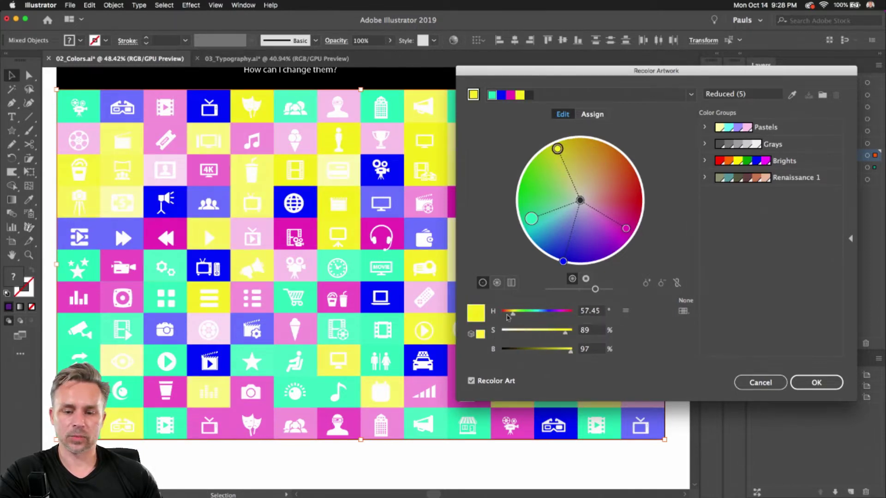
drag(514, 316, 509, 316)
drag(565, 332, 586, 347)
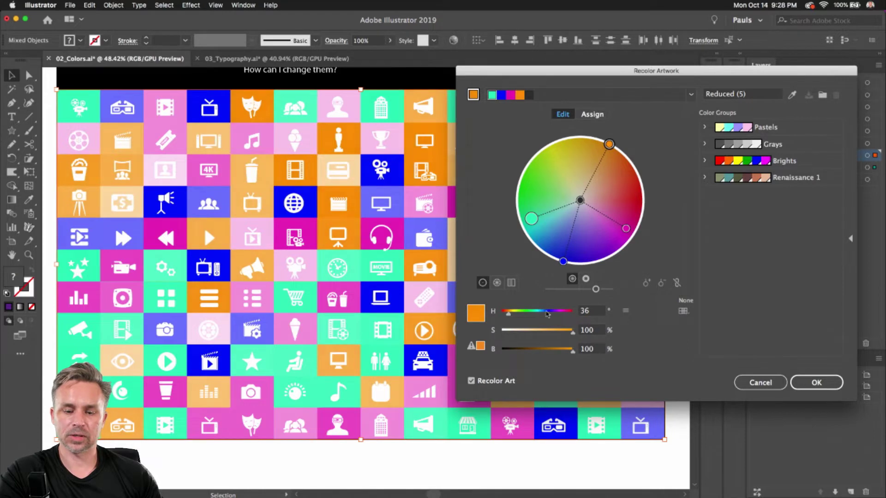
- Change the vivid orange to purple with hue 288°, review the color assignments and apply the recoloring to the icon grid
click(562, 316)
mouse_move(553, 317)
mouse_down()
mouse_move(537, 318)
mouse_move(556, 316)
mouse_up()
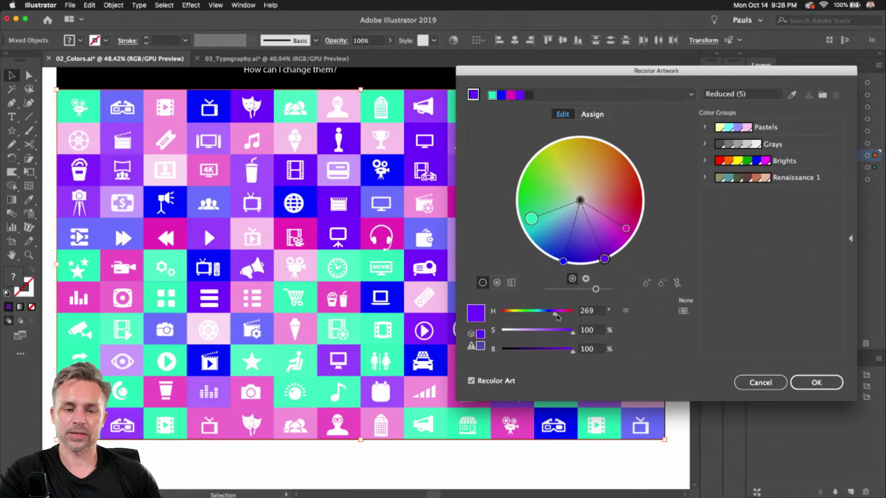
drag(557, 316, 559, 317)
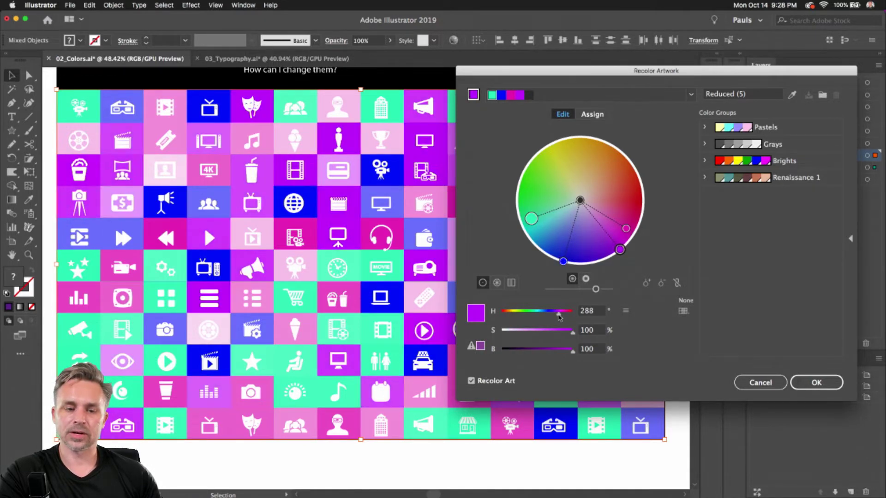
click(592, 113)
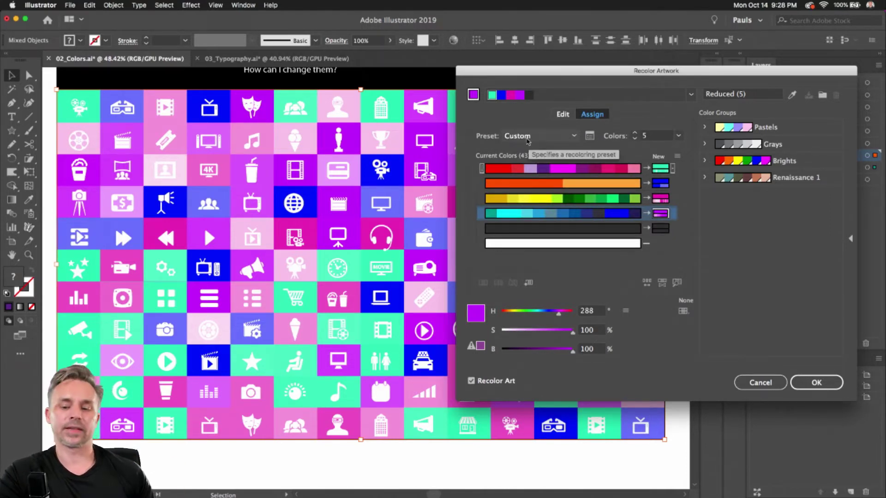
click(798, 382)
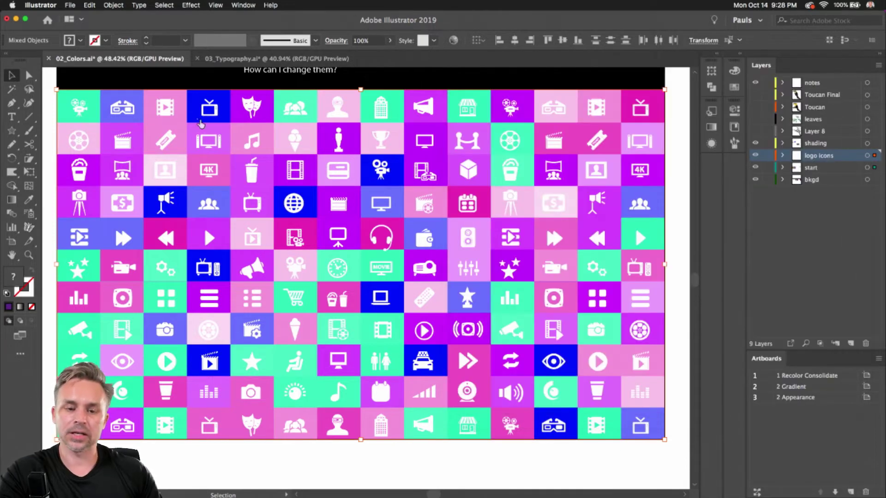
- Undo the recoloring to compare it with the original colors, redo it and deselect the icon grid
key(super+z)
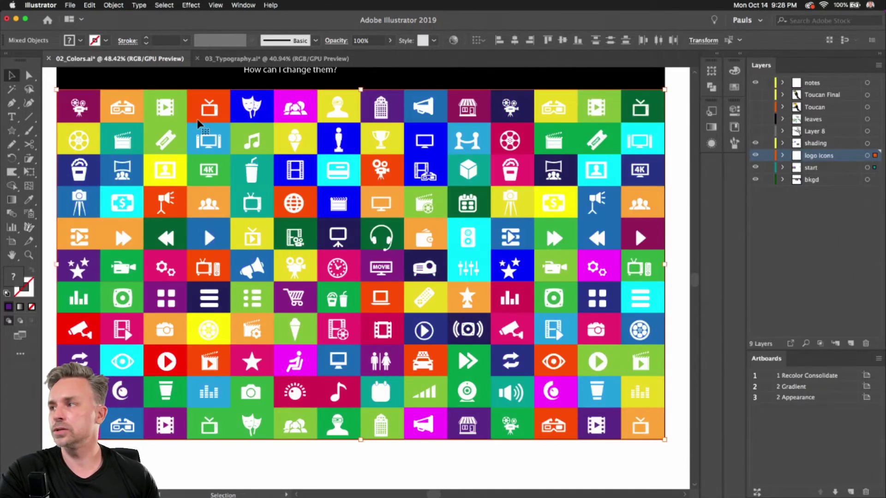
click(96, 5)
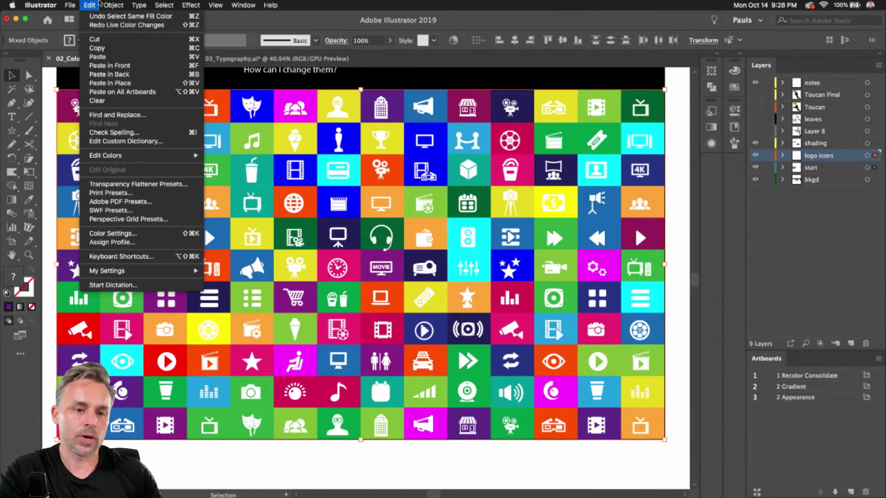
click(92, 25)
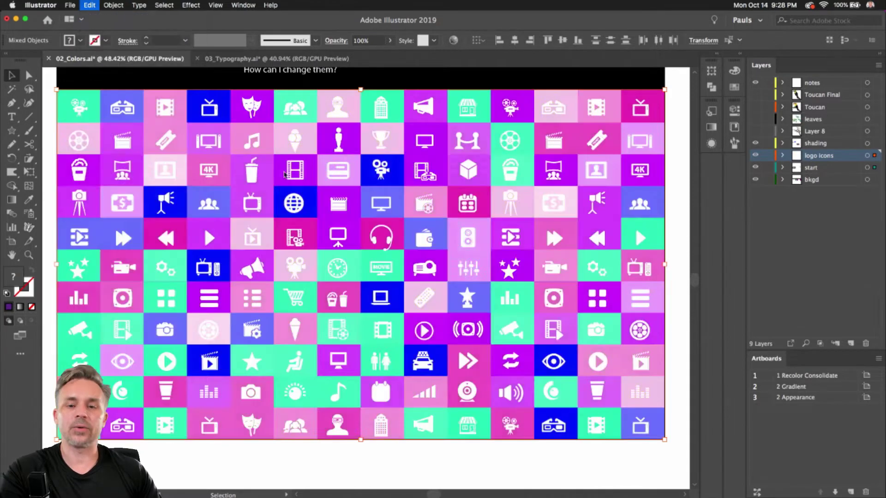
click(54, 119)
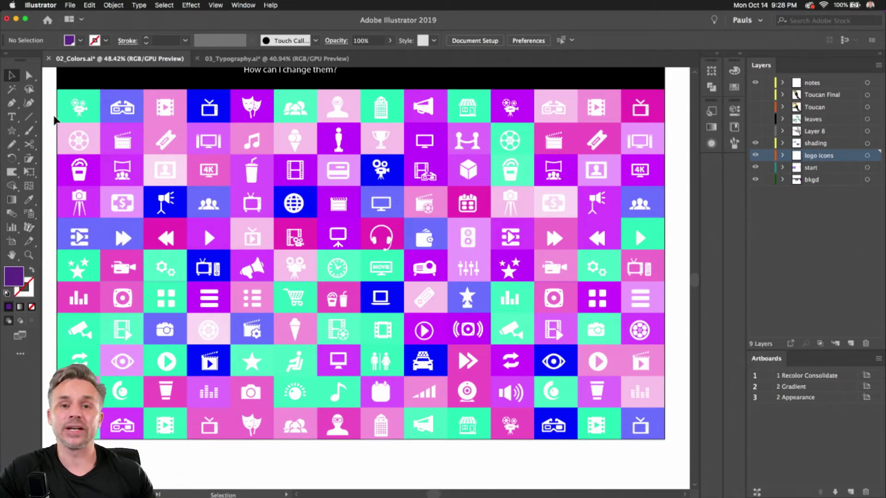
- Go to the Gradient artboard, select the green radial gradient rectangle and display its gradient settings
scroll(317, 231, up, 2)
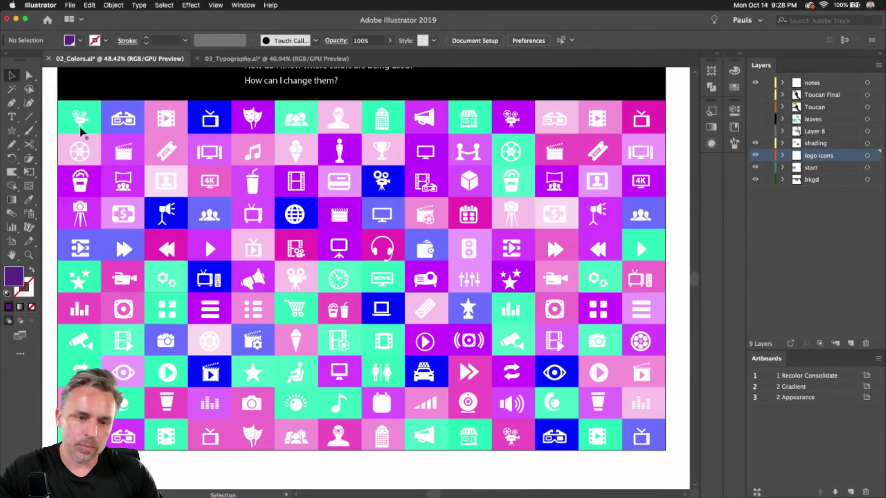
drag(502, 283, 195, 277)
drag(465, 265, 180, 259)
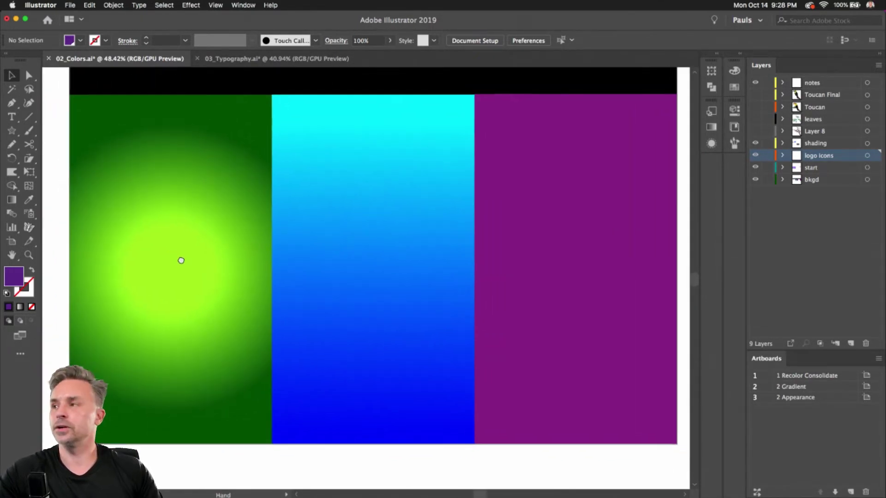
click(118, 195)
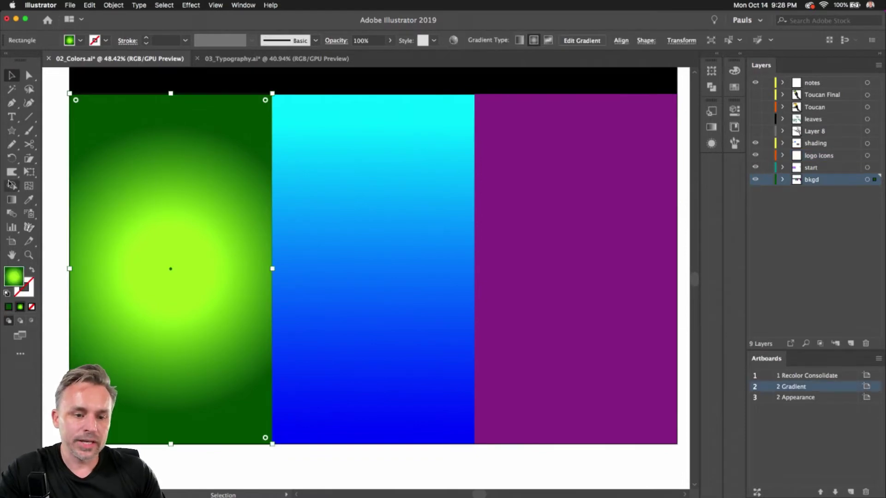
click(11, 201)
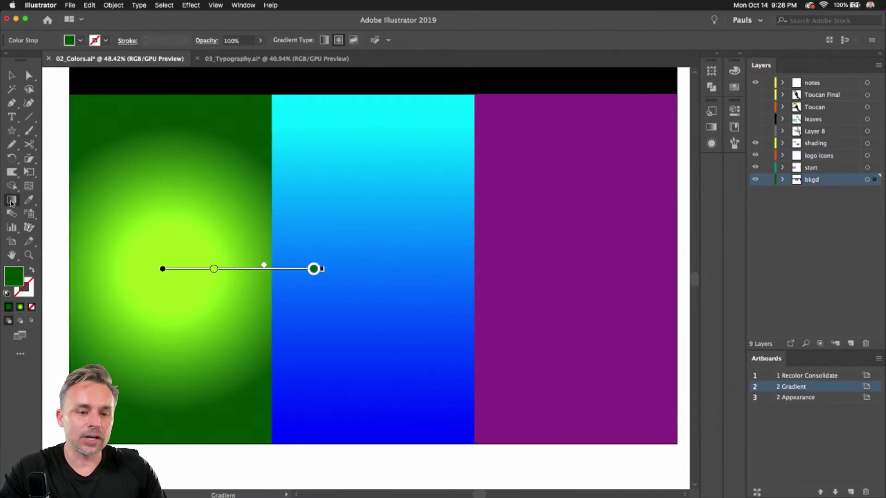
click(12, 76)
click(717, 55)
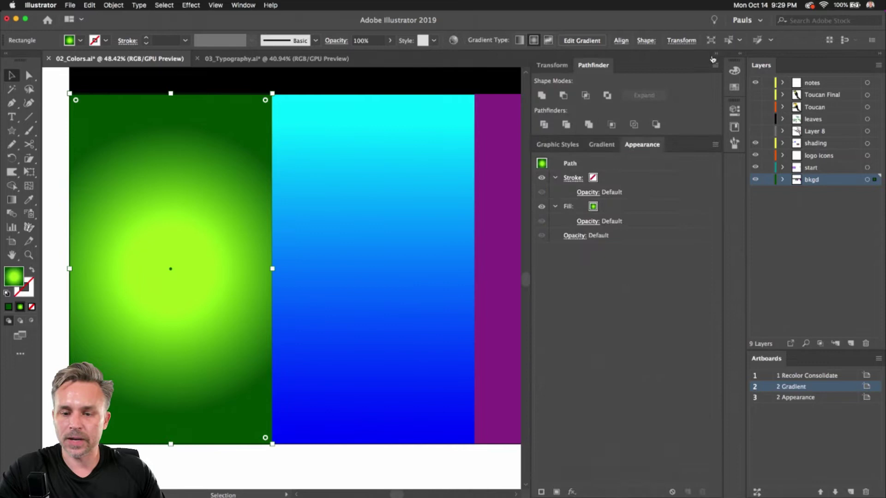
click(603, 146)
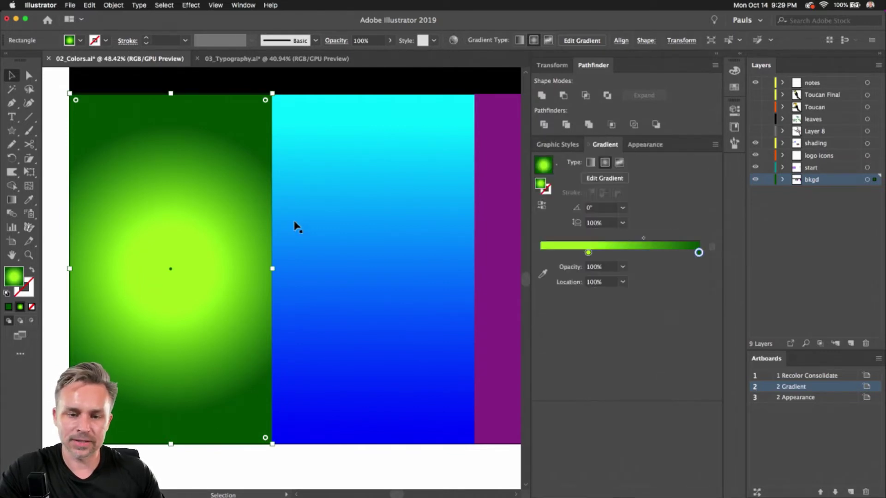
- Compare the blue rectangle's gradient settings, then move the green rectangle's radial gradient center up and to the left
click(296, 238)
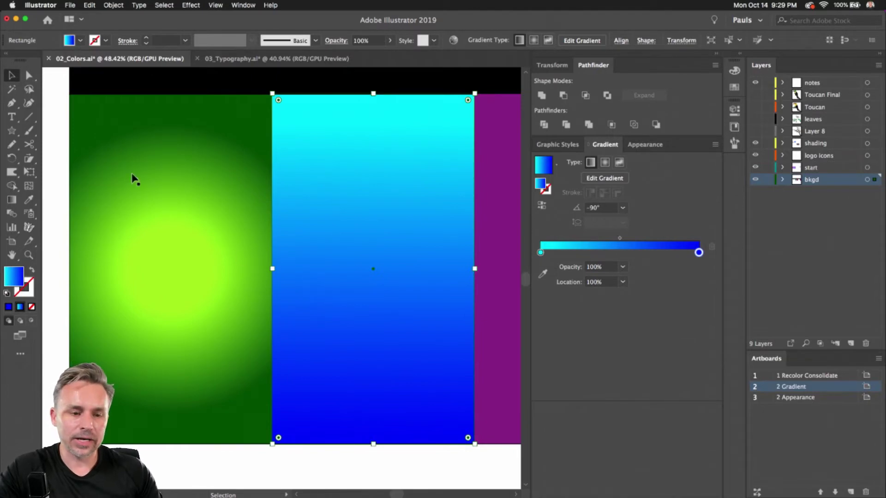
click(118, 186)
click(12, 199)
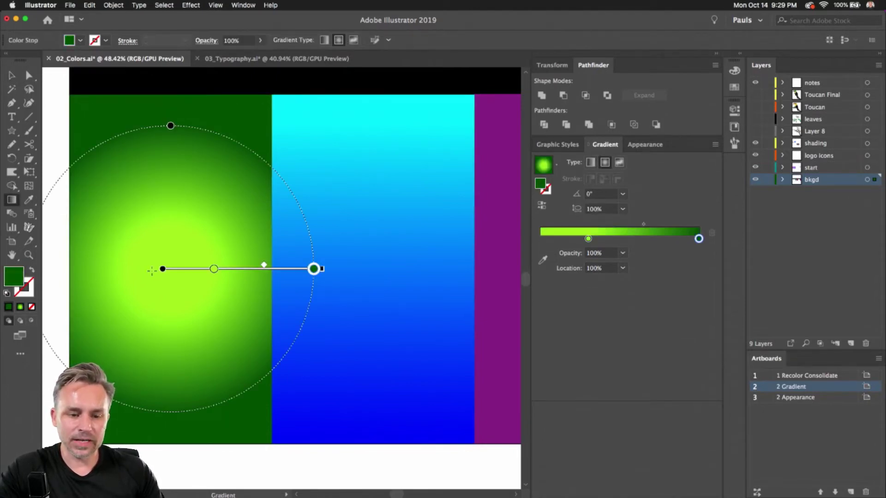
mouse_move(203, 274)
mouse_down()
mouse_move(194, 189)
mouse_move(158, 194)
mouse_move(165, 199)
mouse_up()
key(v)
- Redraw the blue rectangle's linear gradient diagonally from its upper left to its lower right, at about -65°
click(371, 211)
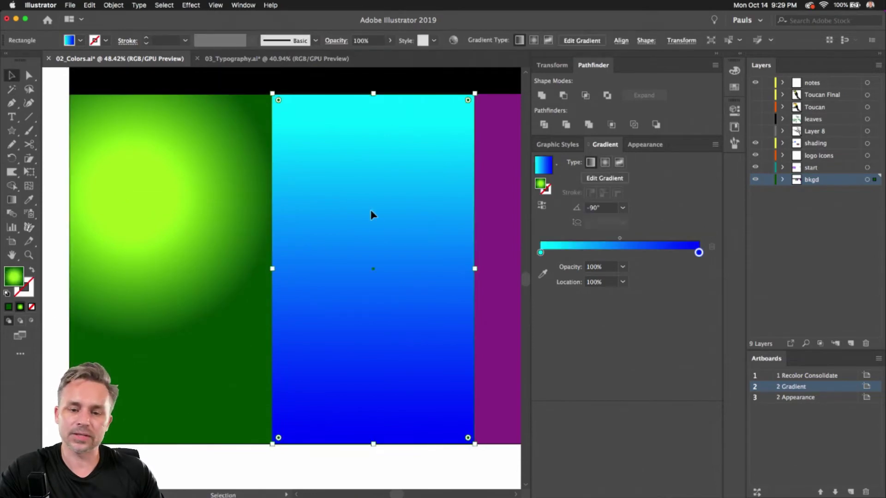
click(12, 200)
drag(293, 100, 440, 416)
drag(698, 239, 722, 249)
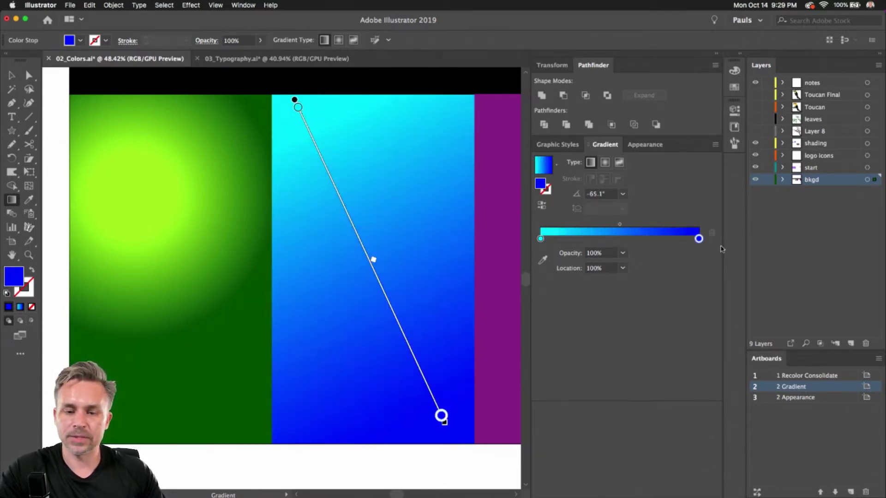
click(11, 75)
- Apply a freeform gradient to the solid purple rectangle beside the blue one
mouse_move(289, 140)
mouse_down()
mouse_move(184, 148)
mouse_move(166, 129)
mouse_move(138, 138)
mouse_up()
click(138, 139)
click(392, 168)
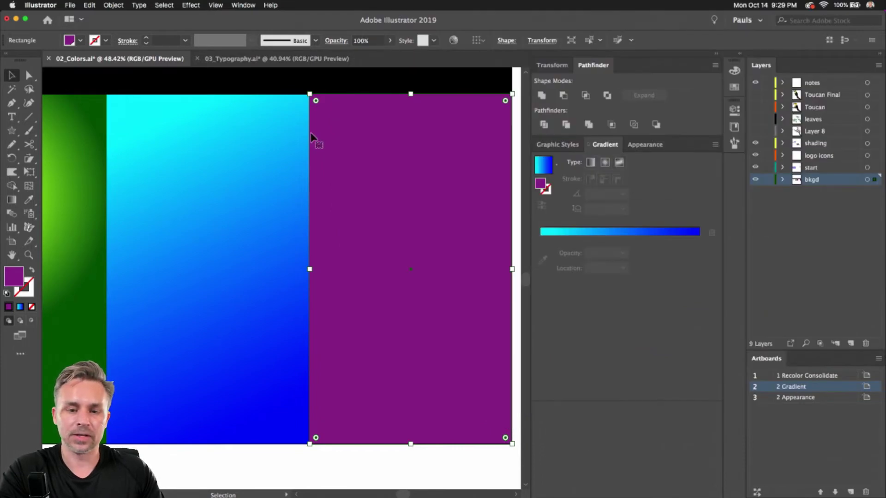
click(619, 163)
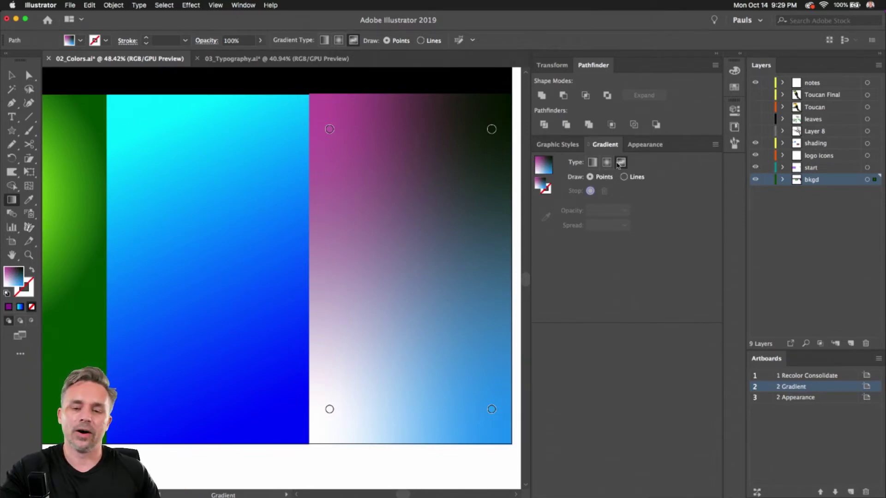
click(11, 75)
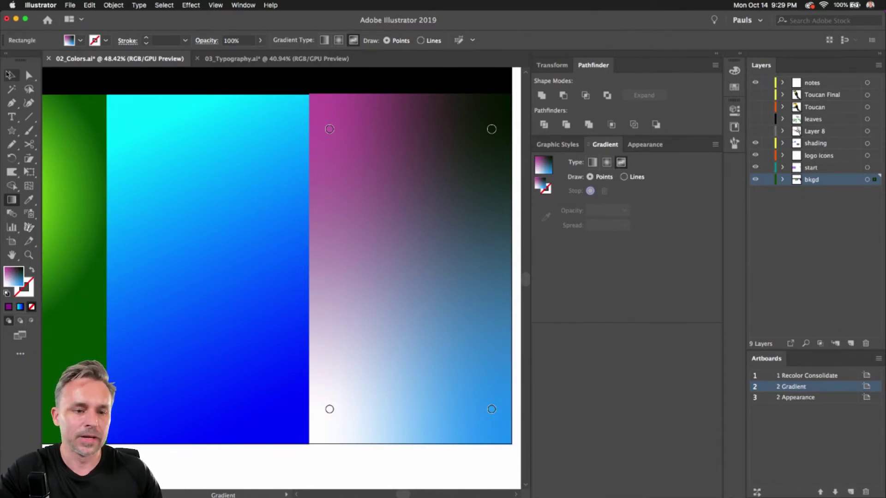
- Delete the blue linear gradient rectangle and the green radial gradient rectangle from the Gradients artboard
scroll(168, 154, down, 2)
drag(174, 158, 323, 193)
click(332, 223)
key(Delete)
click(193, 252)
key(Delete)
- Stretch the freeform gradient rectangle to the artboard's left edge and nudge its magenta stop slightly inward
click(454, 249)
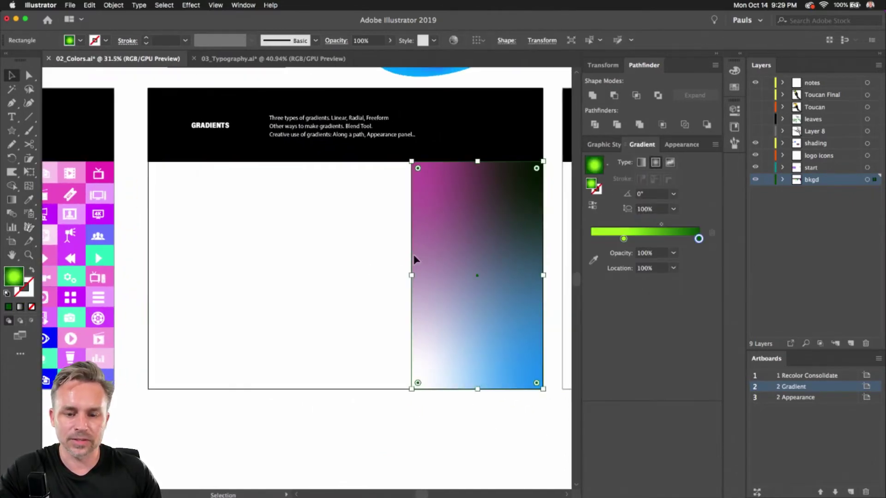
drag(411, 275, 149, 265)
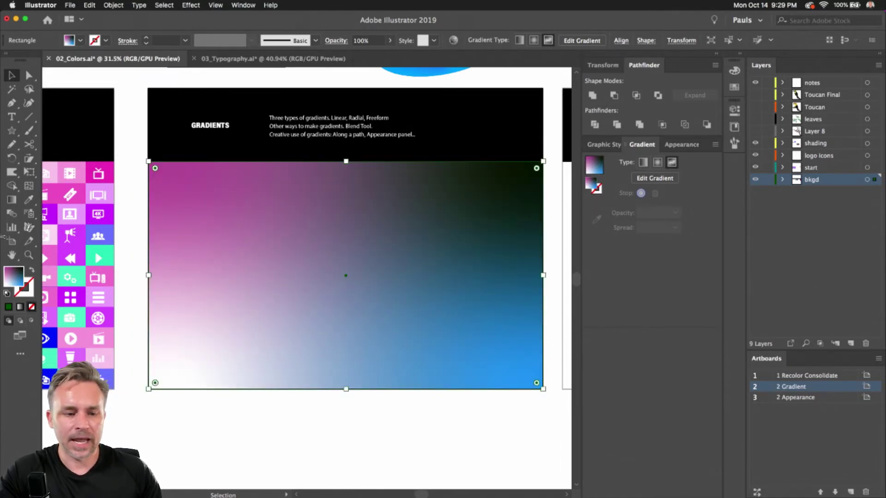
click(639, 179)
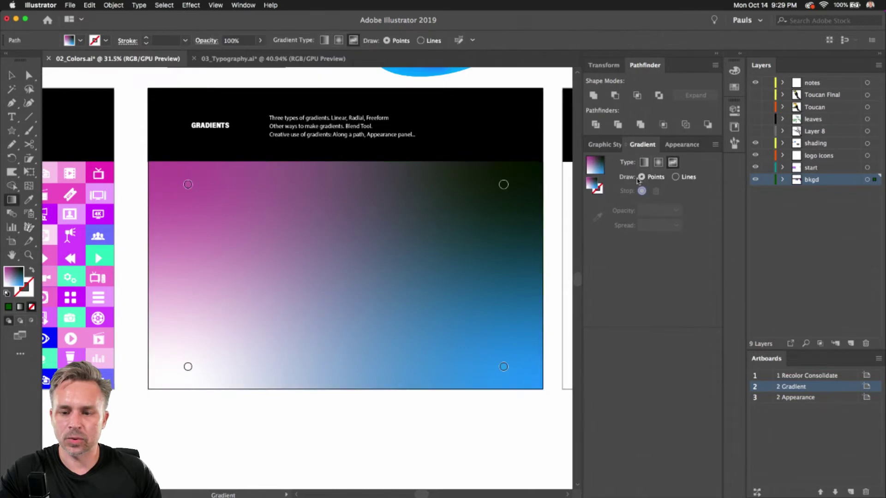
mouse_move(188, 185)
mouse_down()
mouse_move(241, 257)
mouse_move(192, 189)
mouse_up()
click(192, 190)
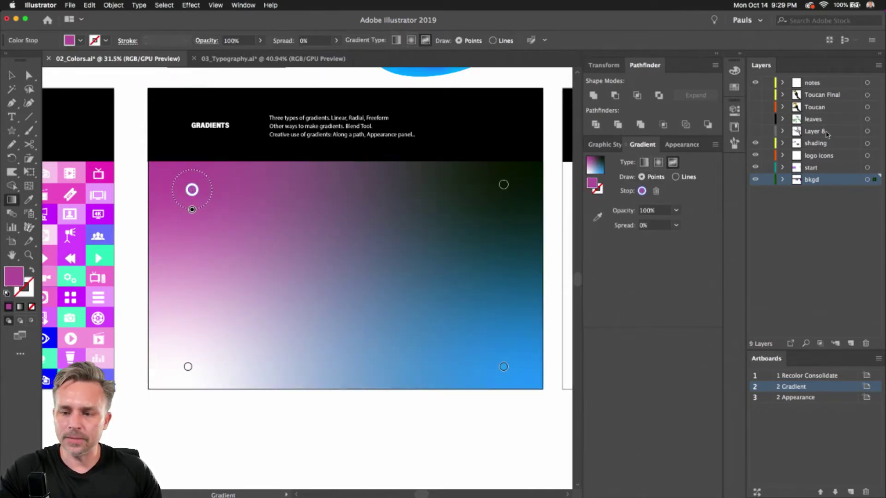
- Show the Layer 8, leaves and Toucan layers over the gradient background
click(756, 130)
click(755, 119)
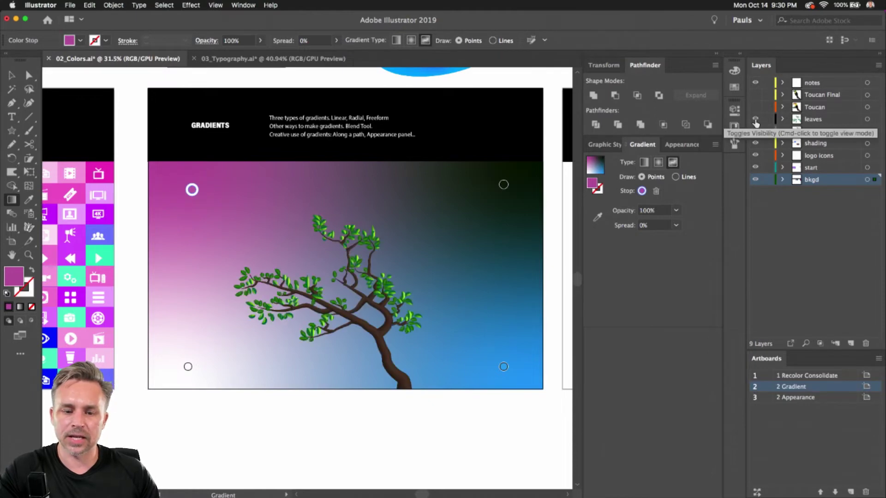
click(755, 107)
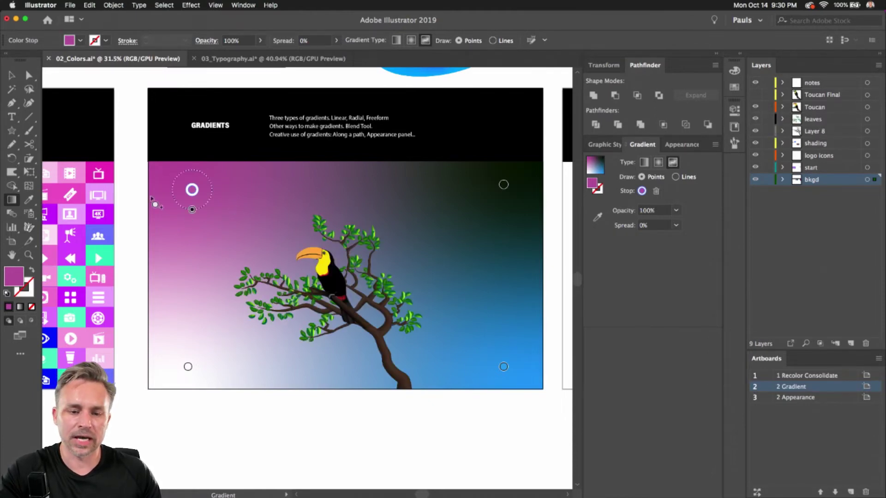
- Move the background gradient's magenta stop slightly inward toward the tree and recolor it cyan
mouse_move(191, 190)
mouse_down()
mouse_move(210, 212)
mouse_move(201, 203)
mouse_up()
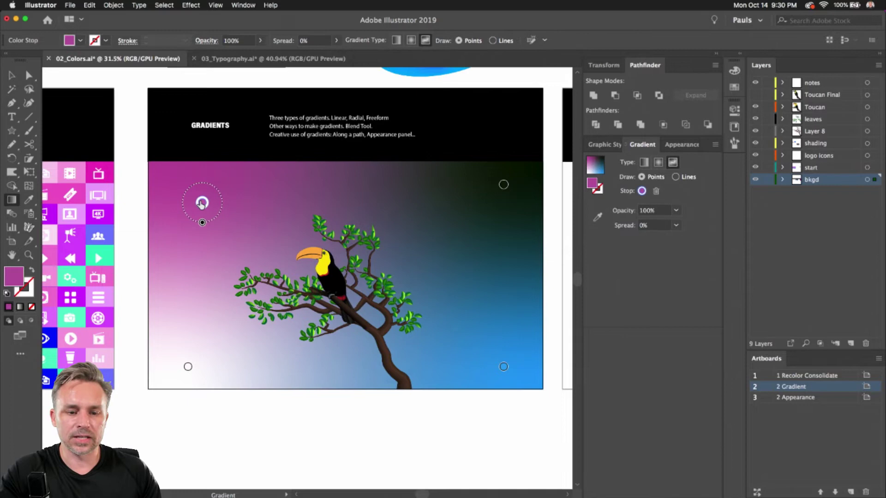
double_click(202, 203)
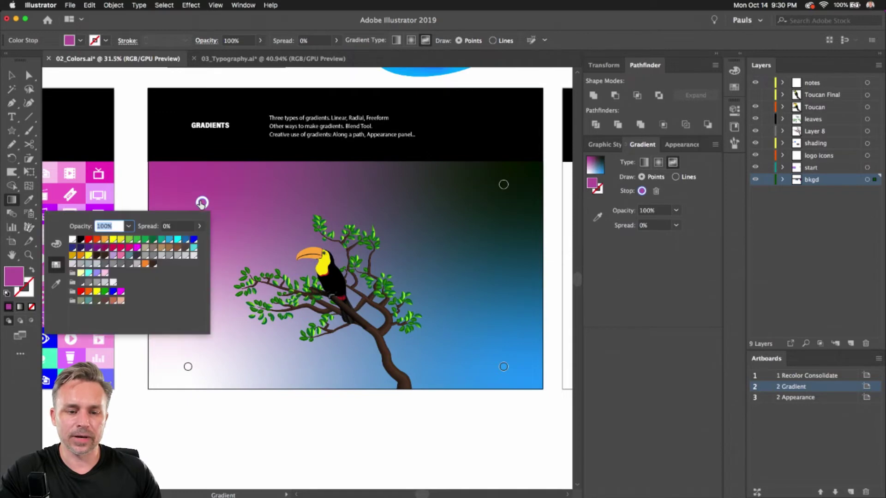
click(177, 241)
- Recolor the dark stop in the background gradient's upper-right corner to pure blue
click(504, 185)
click(503, 185)
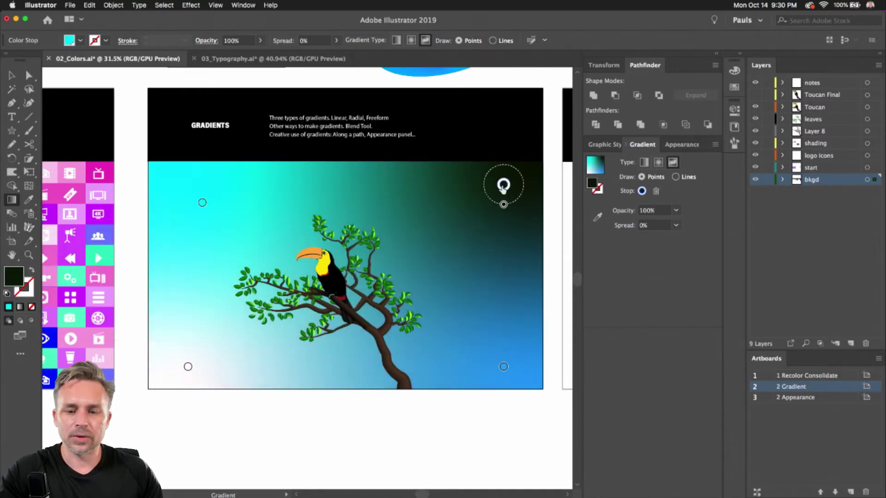
double_click(503, 185)
click(487, 222)
click(495, 221)
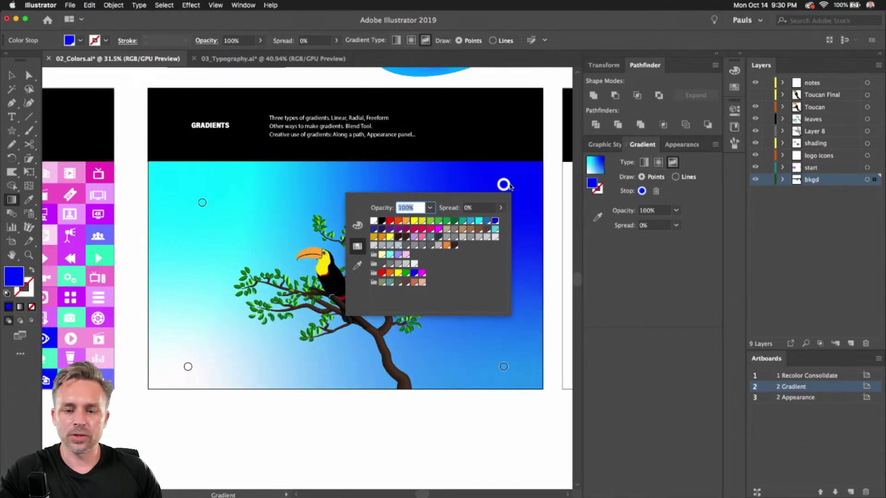
key(Escape)
- Recolor the white lower-left stop of the background gradient red and move it up beside the cyan stop
click(188, 366)
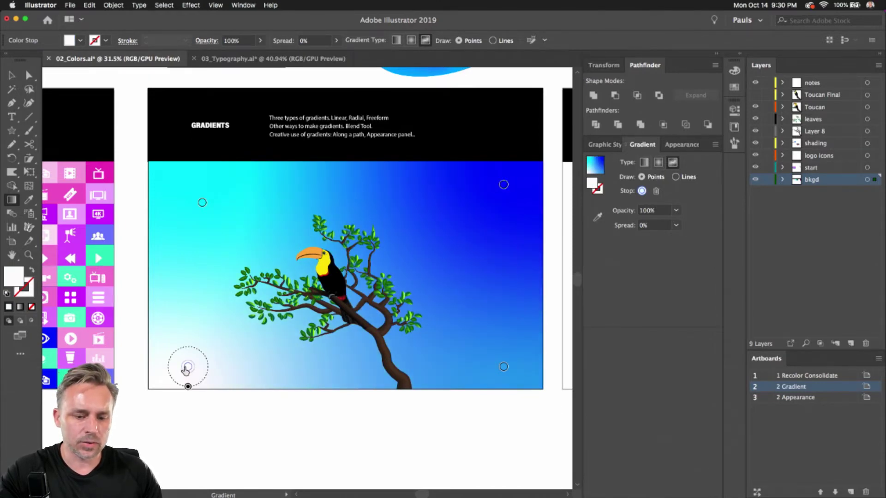
double_click(187, 368)
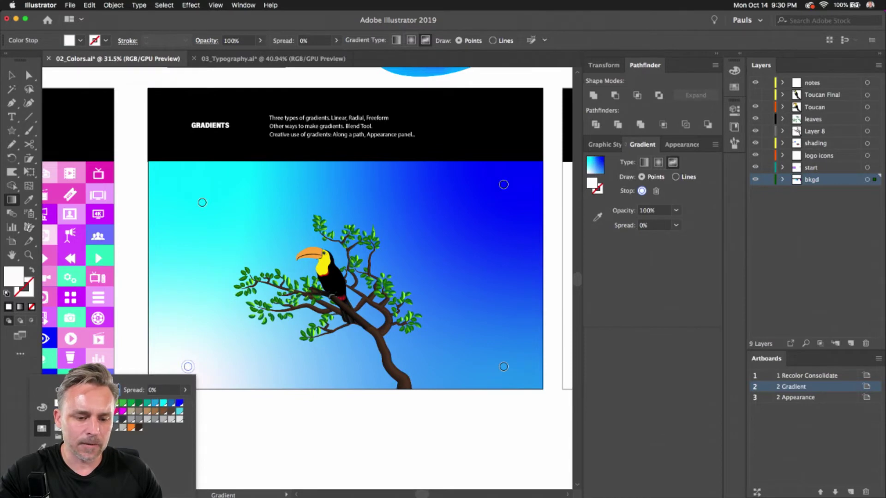
click(107, 403)
key(Escape)
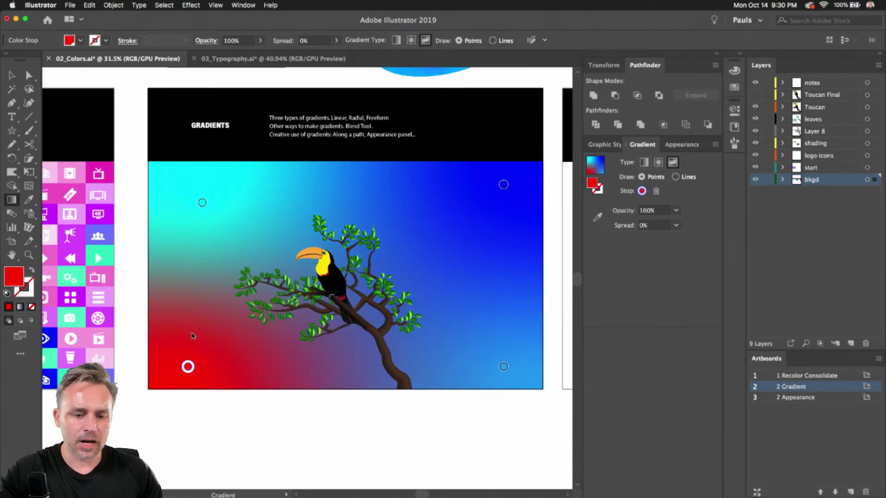
drag(187, 366, 272, 210)
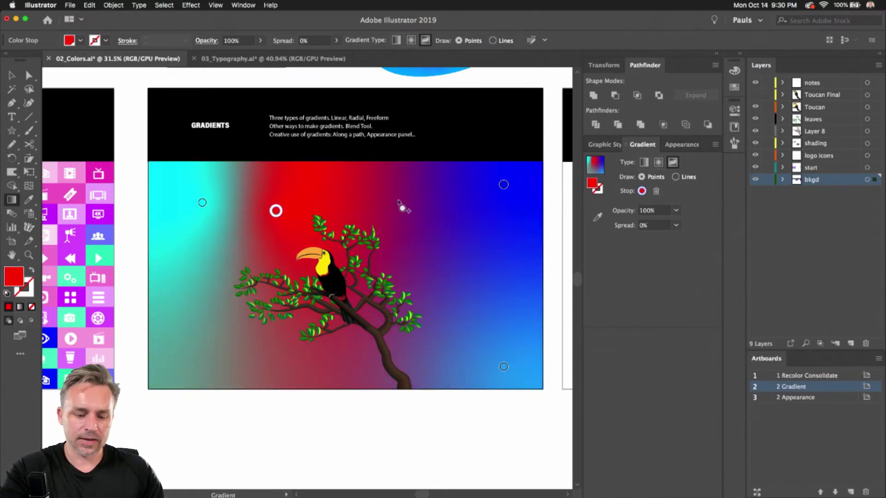
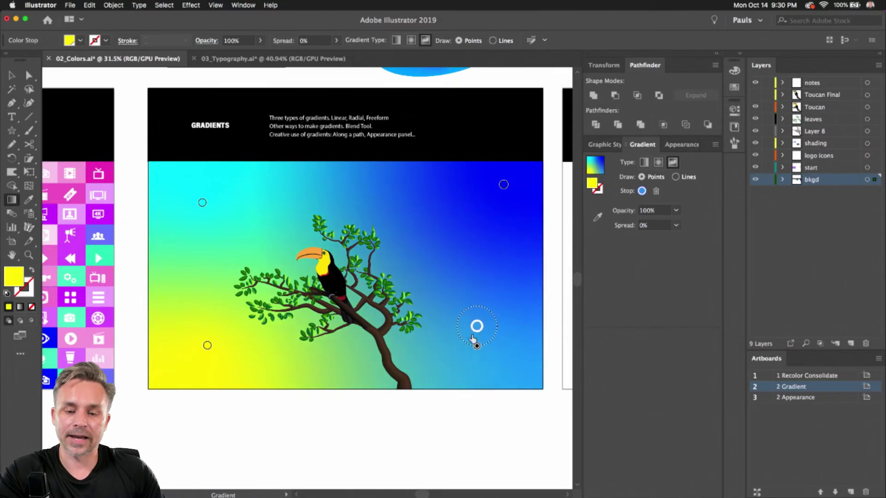
- Place the background's light blue stop near the lower-right corner and give it a 53% spread
mouse_move(477, 347)
mouse_down()
mouse_move(486, 353)
mouse_move(480, 362)
mouse_move(480, 344)
mouse_up()
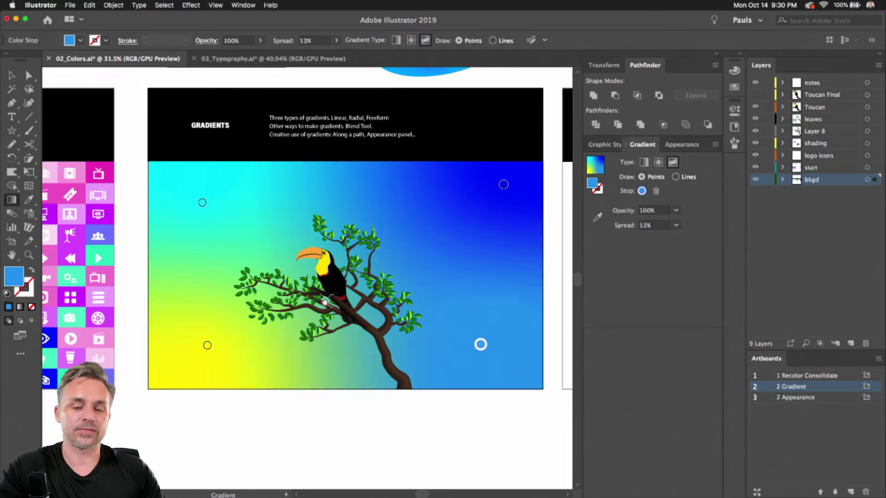
- Apply a freeform gradient to the toucan's orange beak and recolor the black stop near the face yellow
scroll(313, 251, up, 10)
scroll(297, 130, down, 5)
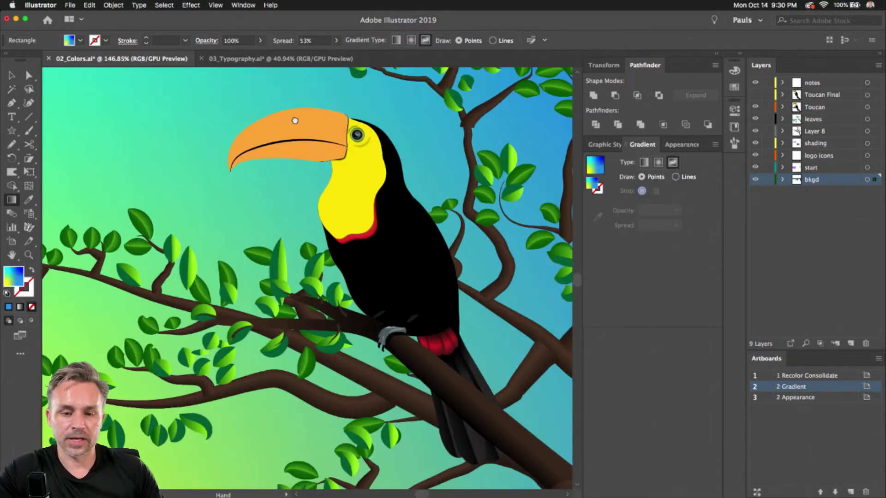
click(12, 75)
click(267, 126)
scroll(266, 129, up, 1)
scroll(268, 128, up, 5)
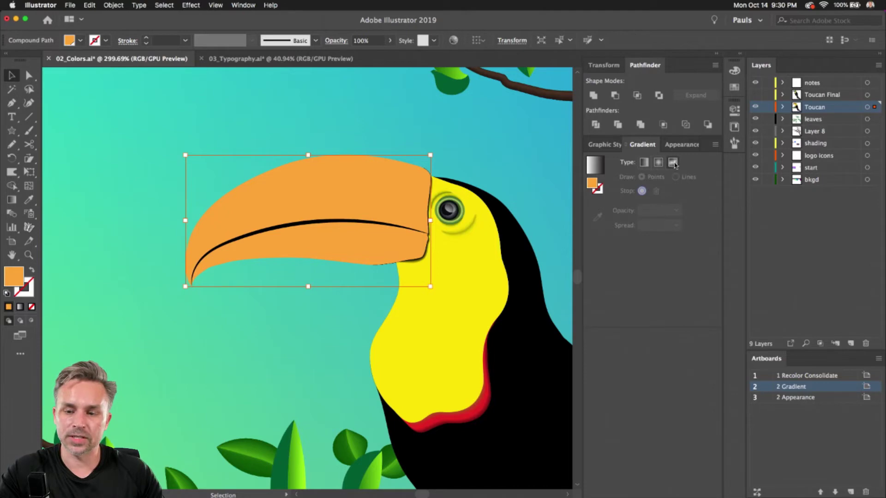
double_click(413, 180)
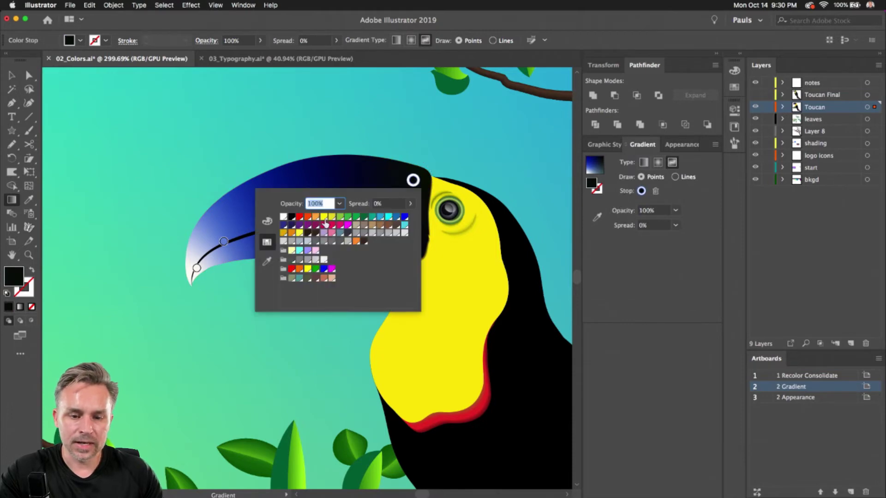
click(323, 217)
- Recolor the beak gradient's blue stop orange and the white stop at the beak's tip red
click(221, 244)
double_click(223, 241)
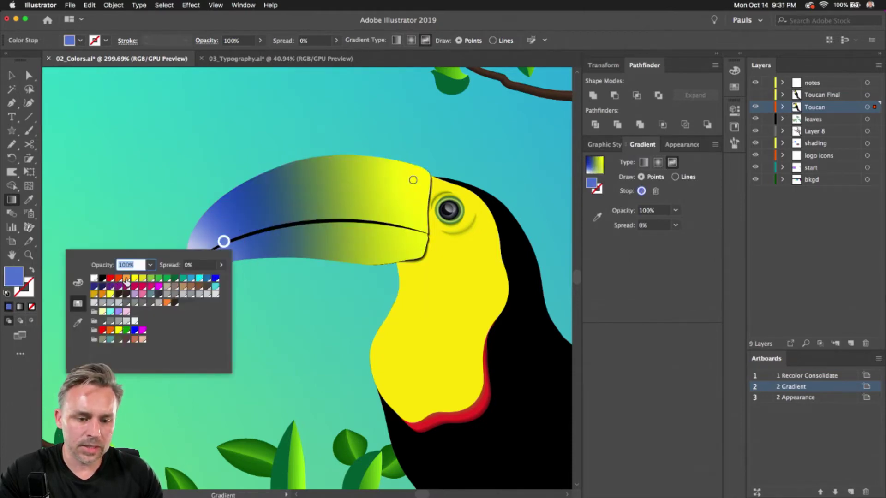
click(122, 280)
key(Escape)
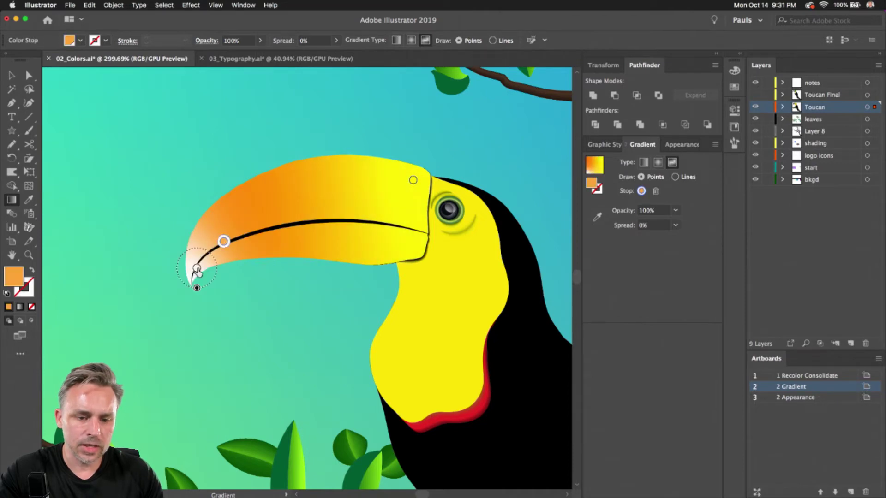
click(197, 269)
double_click(196, 269)
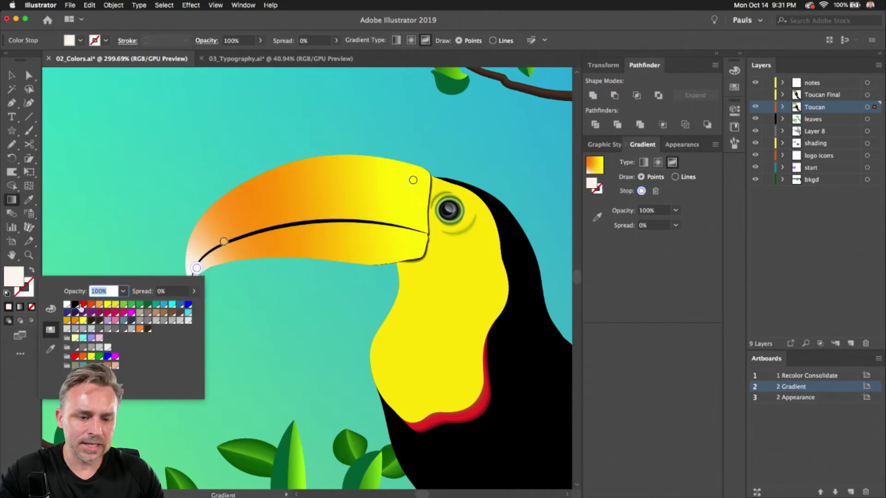
click(82, 305)
key(Escape)
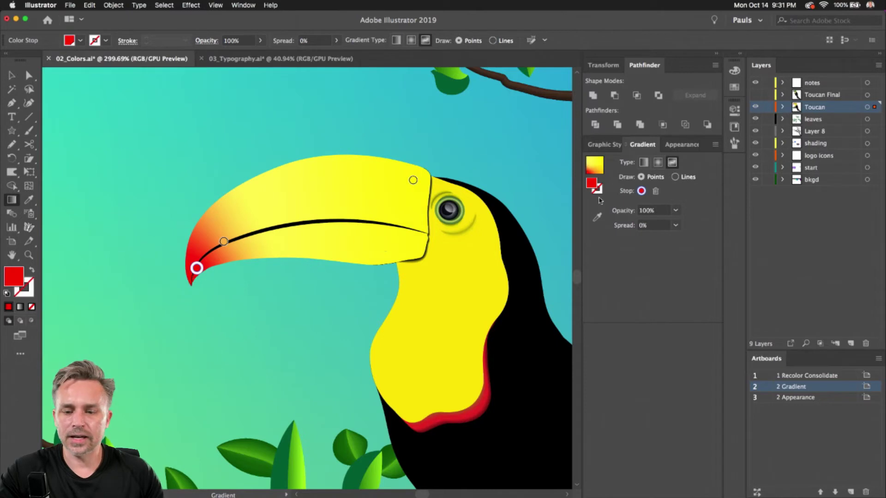
- Set the beak's freeform gradient to draw lines and add a green stop at the base of the lower beak
click(674, 177)
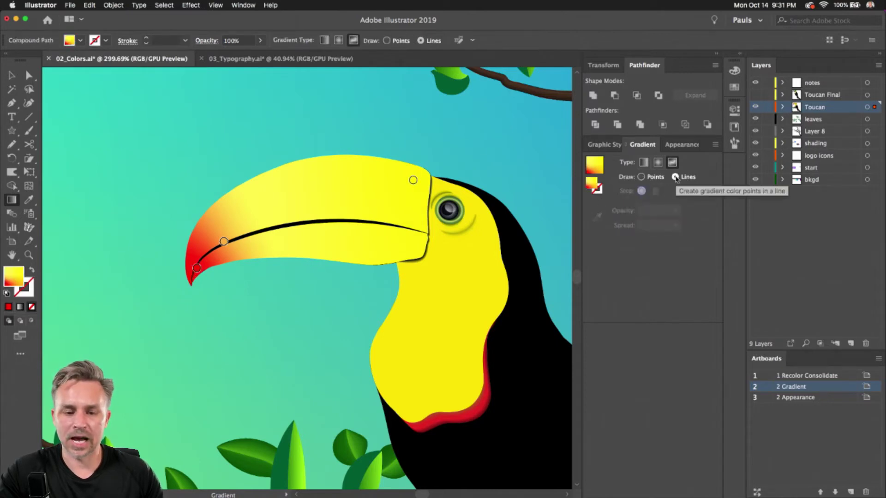
click(400, 249)
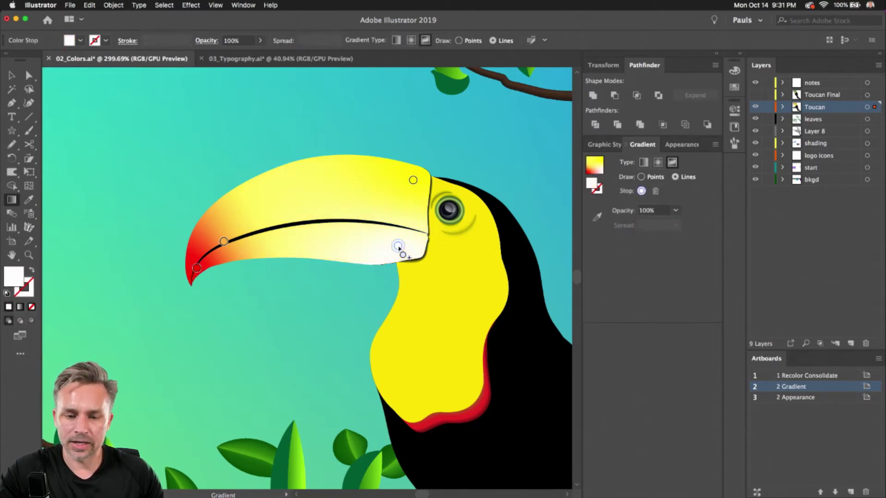
double_click(398, 246)
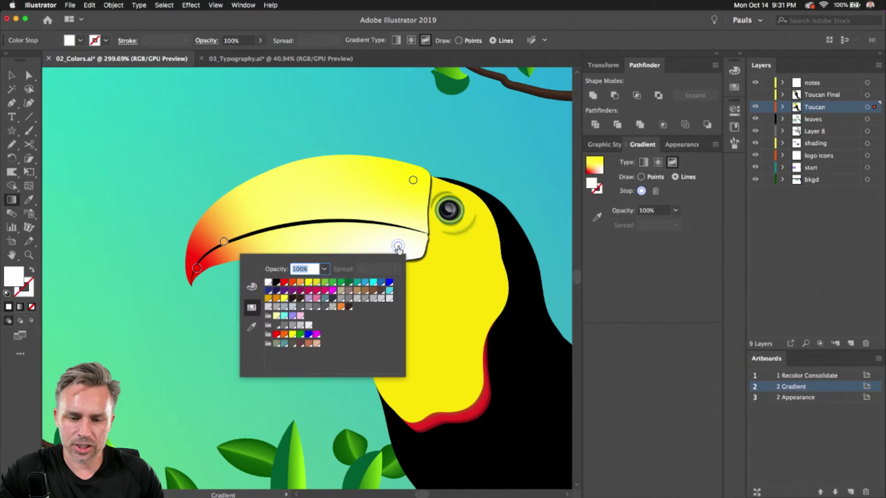
click(332, 282)
drag(397, 246, 399, 250)
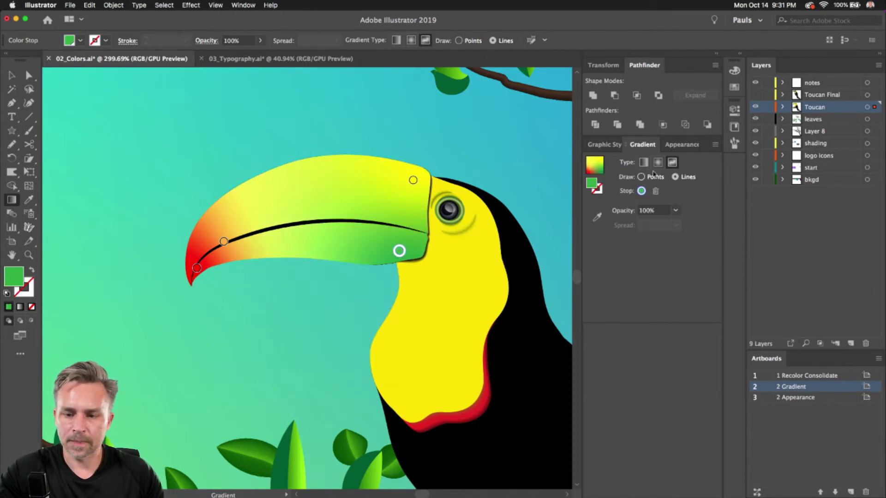
- Extend the green gradient line along the lower beak toward the tip with three more stops
click(341, 241)
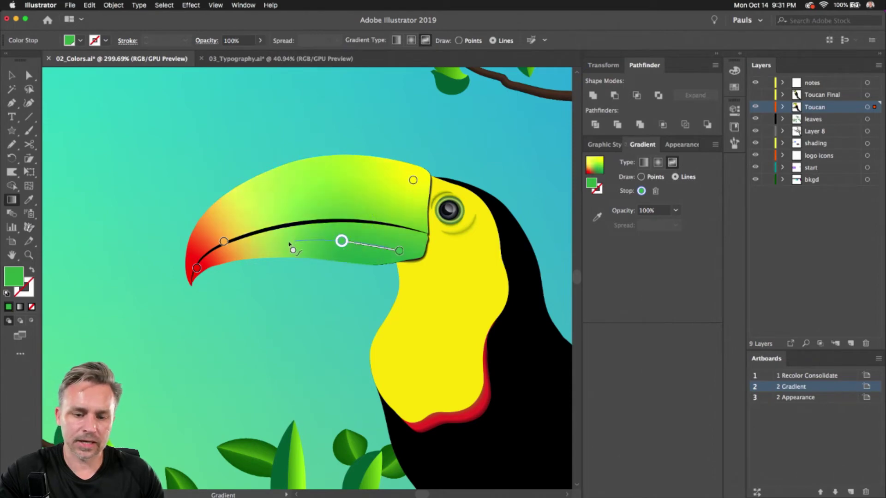
click(282, 241)
click(249, 246)
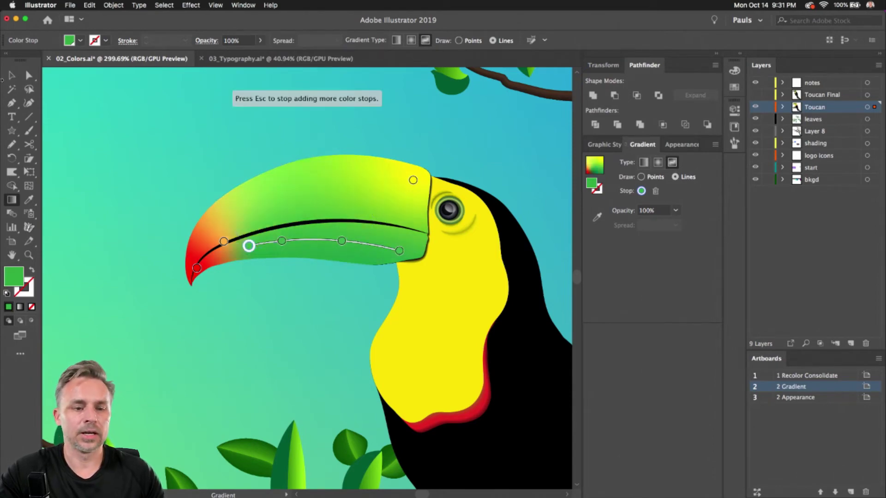
key(v)
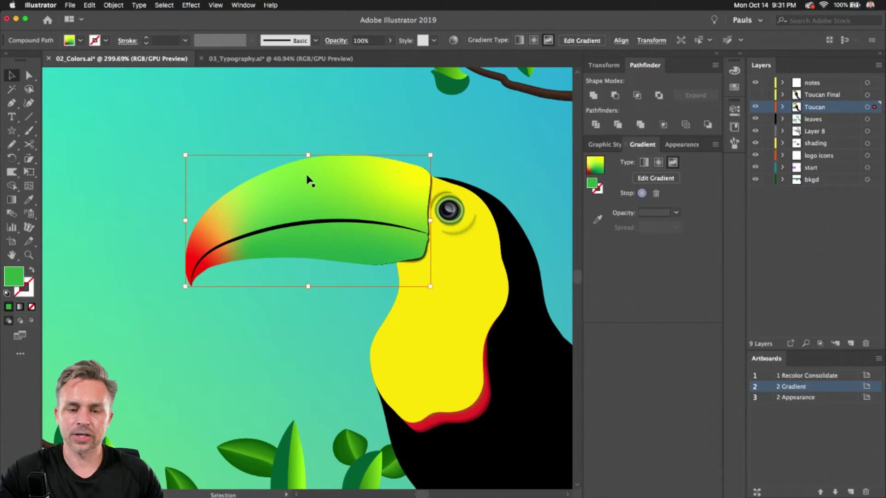
- Draw a second gradient line of four white stops along the upper beak, from near the face toward the tip
click(11, 200)
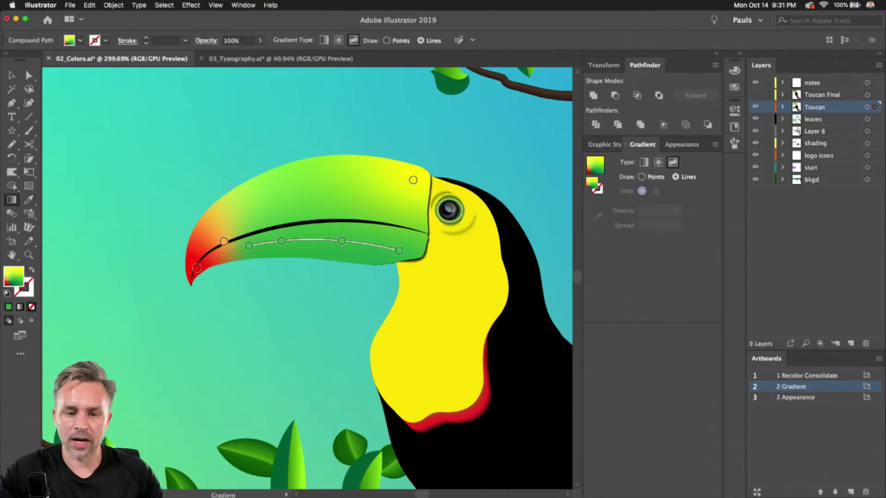
click(386, 197)
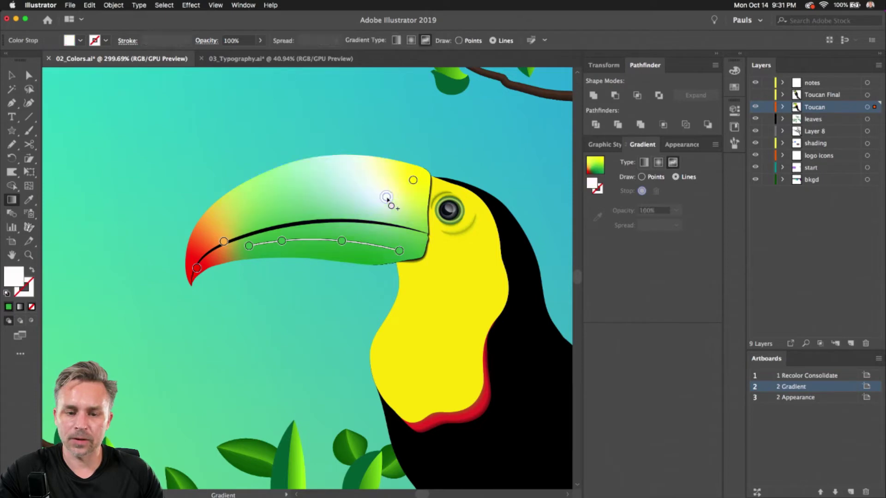
click(329, 194)
click(290, 197)
click(249, 209)
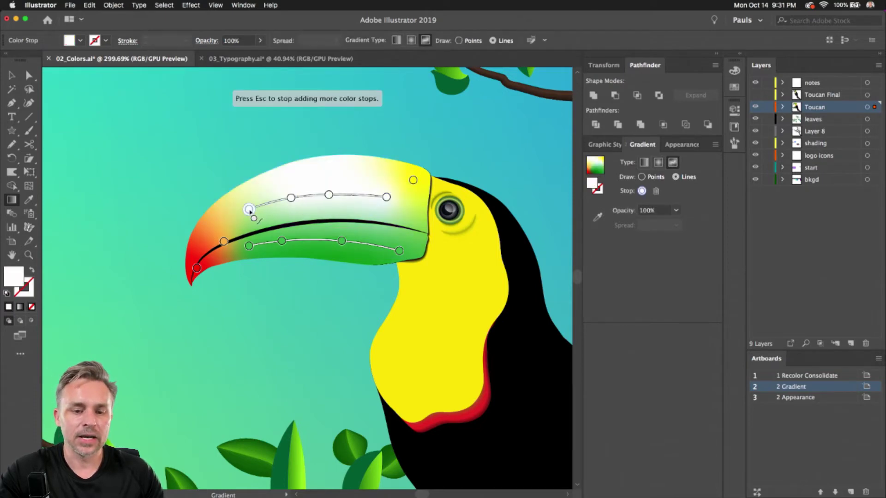
key(Escape)
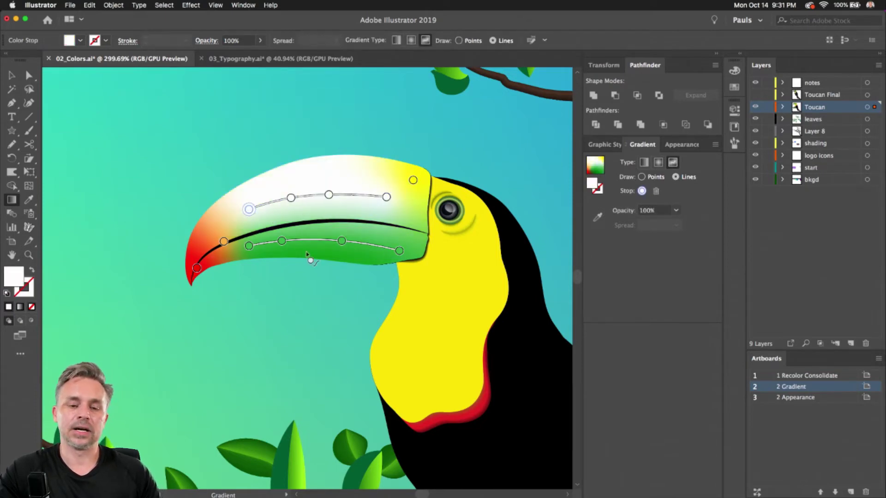
- Switch the beak's gradient back to points and add an orange stop at the upper beak's top edge
click(12, 75)
click(340, 180)
click(656, 178)
click(337, 165)
double_click(337, 165)
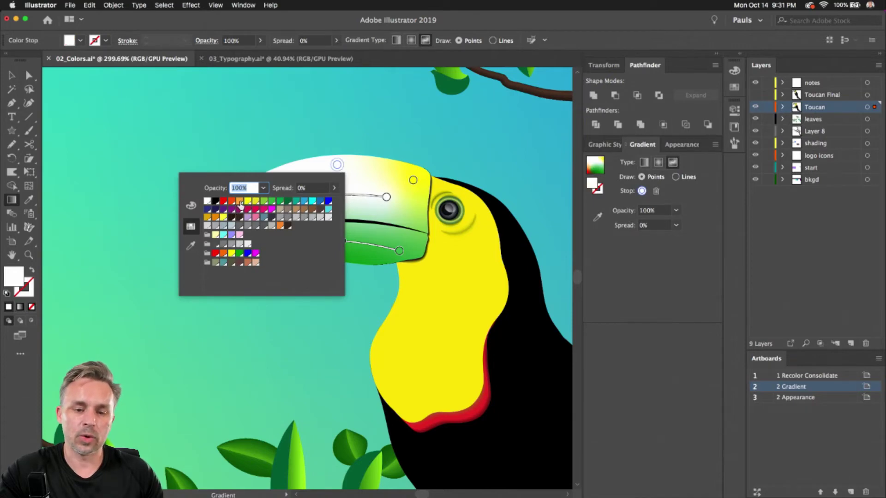
click(240, 201)
click(12, 75)
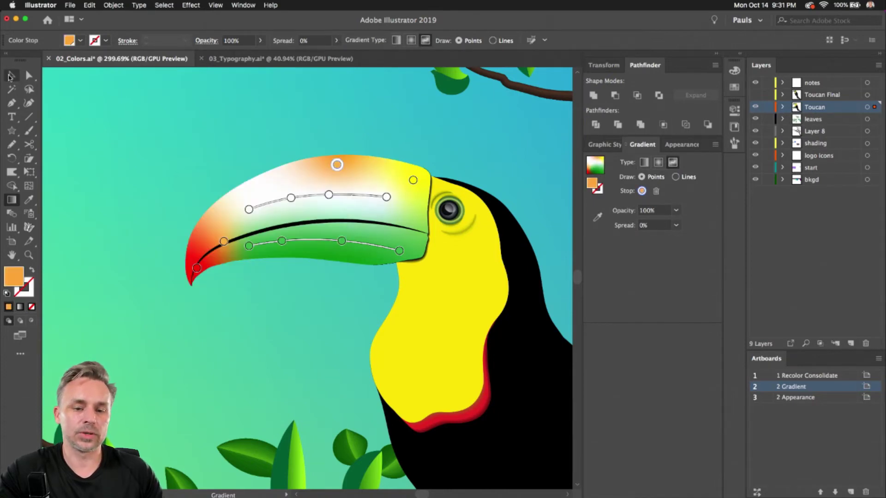
- Show the Toucan Final layer to view the finished toucan against the gradient background
click(755, 95)
click(136, 140)
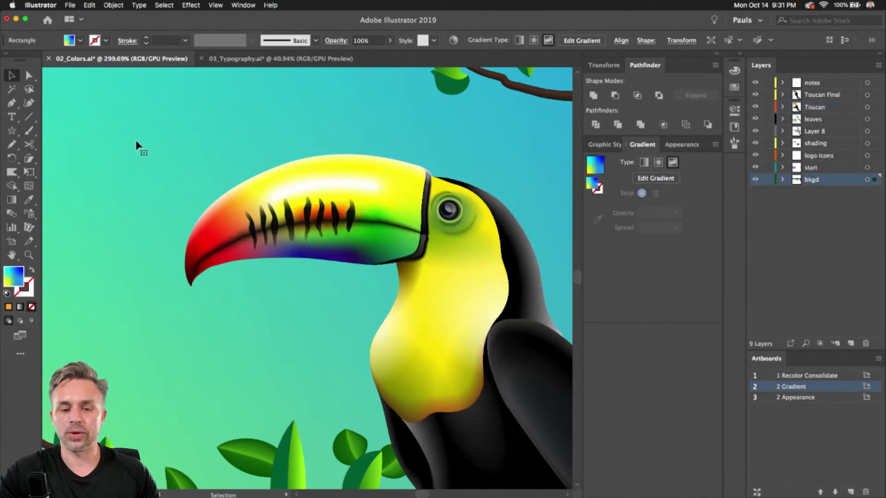
scroll(135, 140, down, 3)
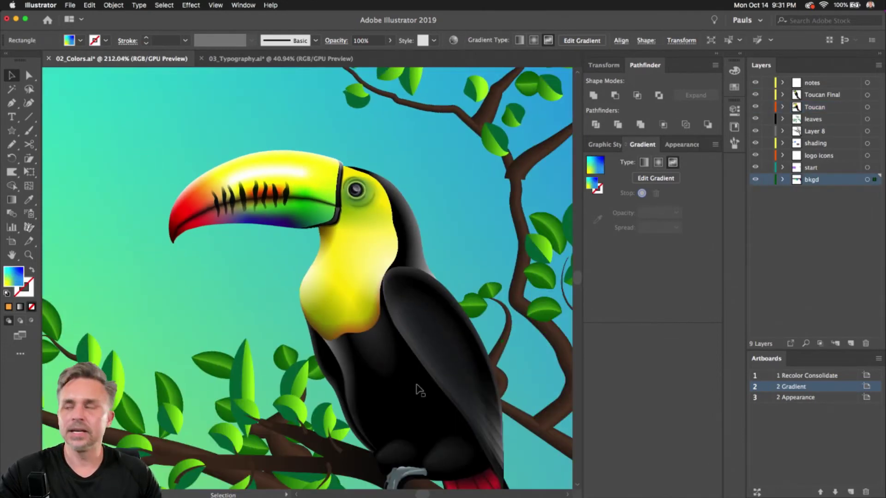
scroll(194, 249, down, 2)
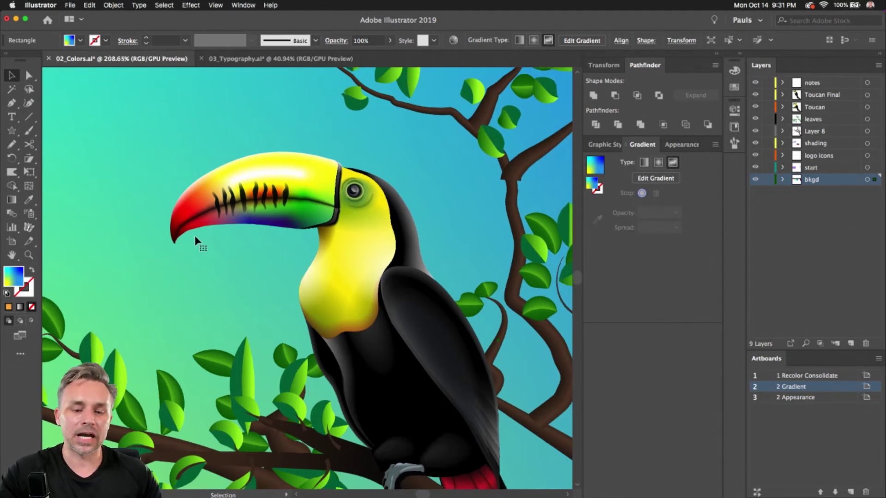
scroll(198, 276, down, 8)
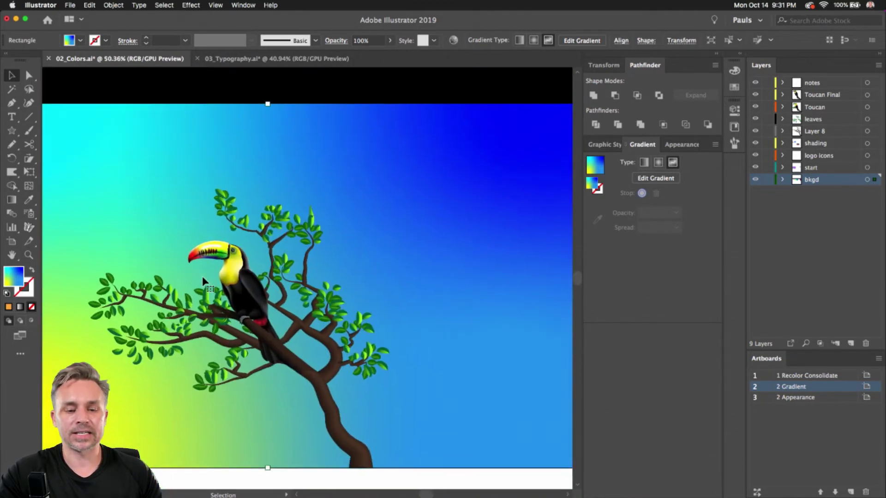
drag(195, 258, 191, 274)
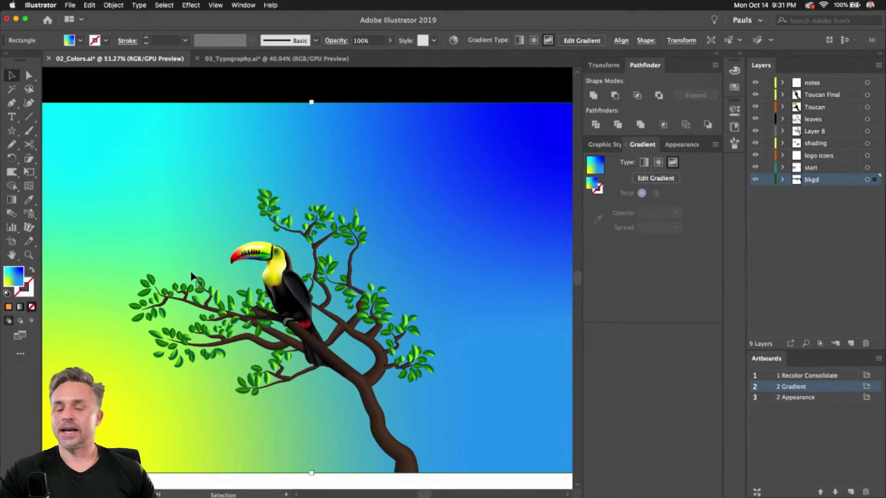
- Delete the purple rectangle covering one side of the Creative Use artboard
scroll(371, 240, down, 3)
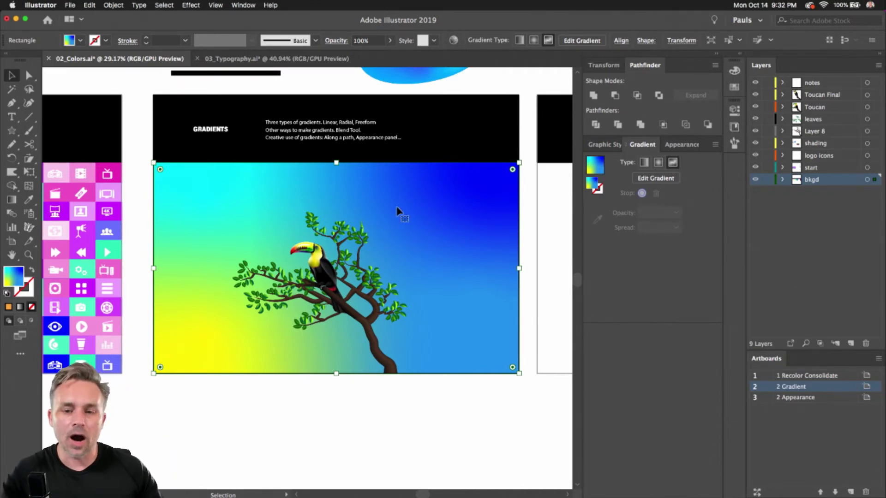
click(438, 405)
key(space)
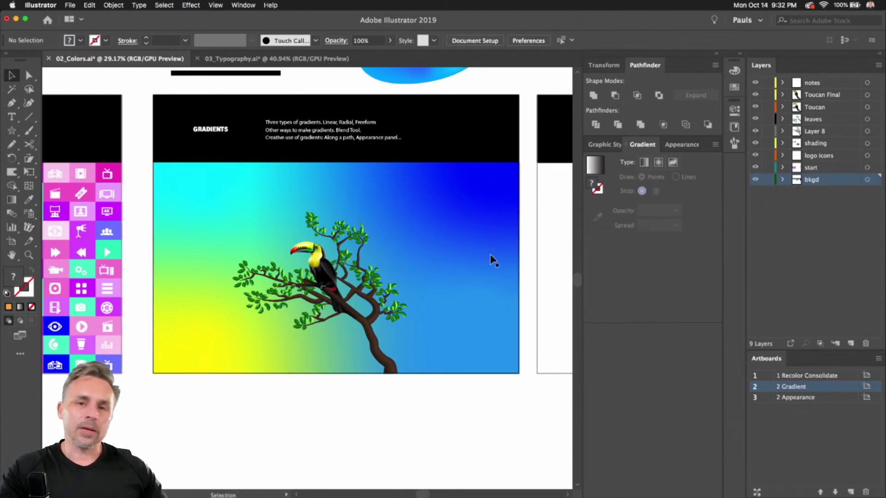
drag(488, 259, 110, 292)
click(431, 237)
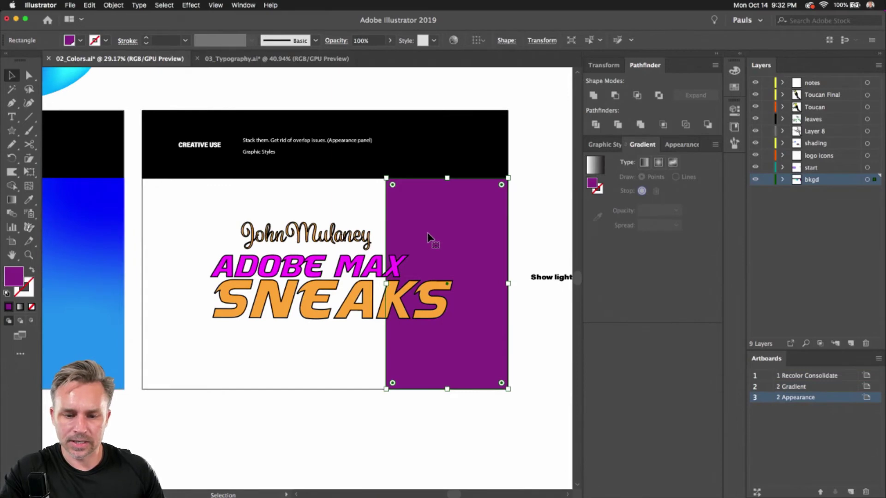
key(Delete)
- Add a new fill to the script name text above ADOBE MAX on the Creative Use artboard
scroll(261, 222, up, 5)
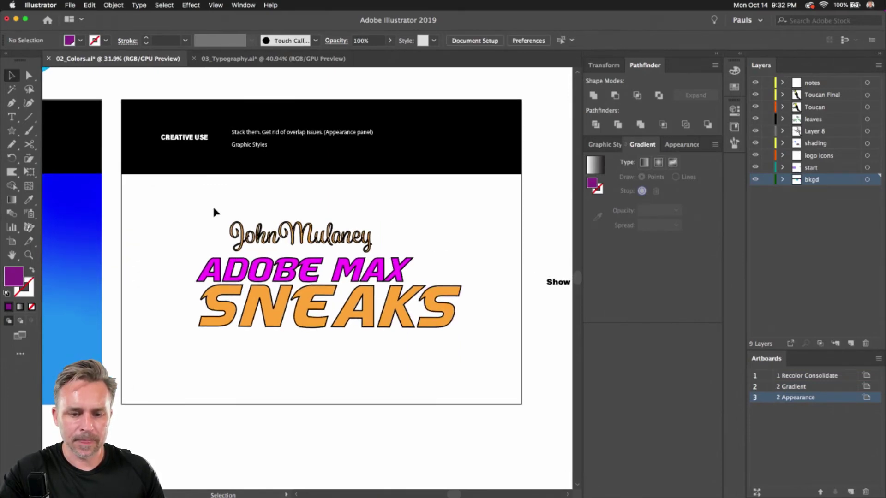
drag(209, 172, 98, 107)
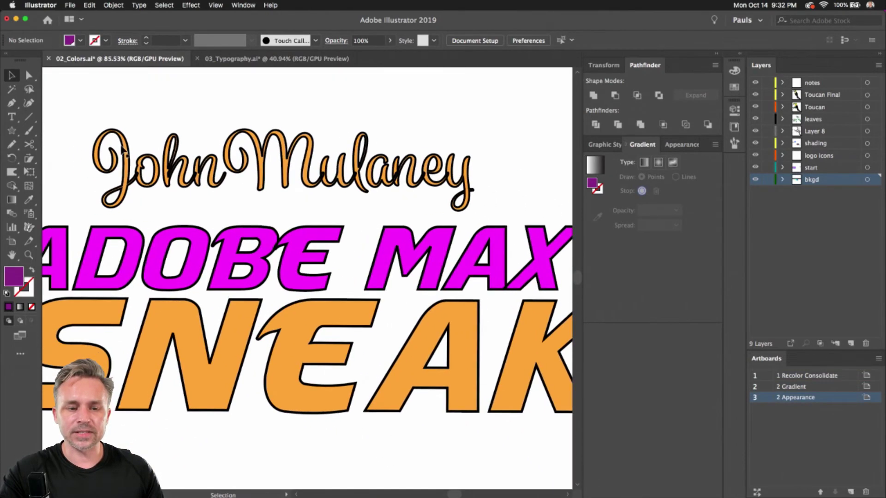
click(126, 173)
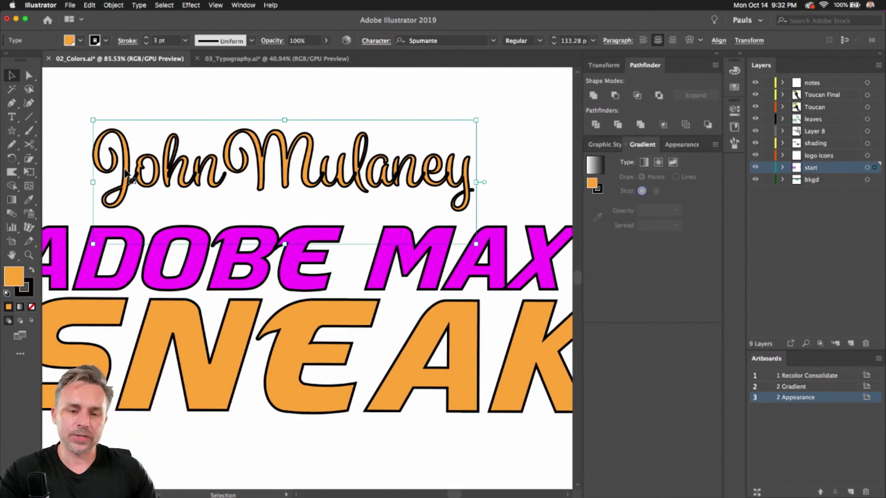
scroll(173, 167, up, 4)
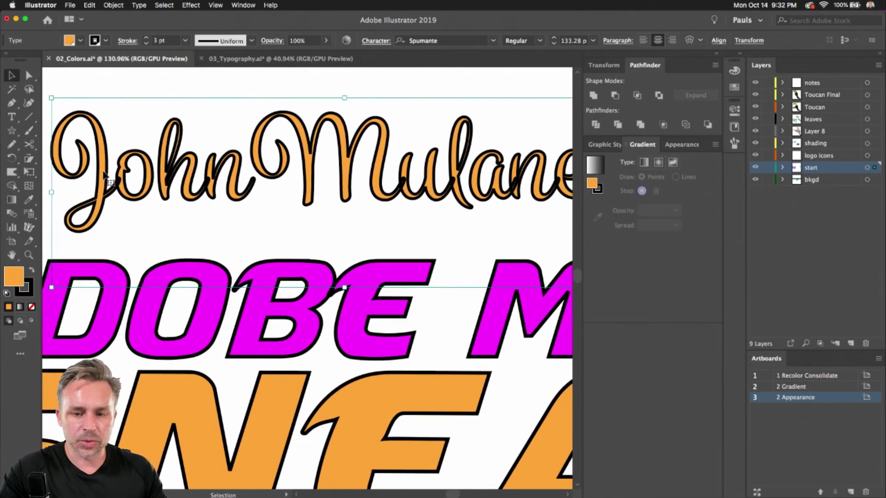
click(716, 56)
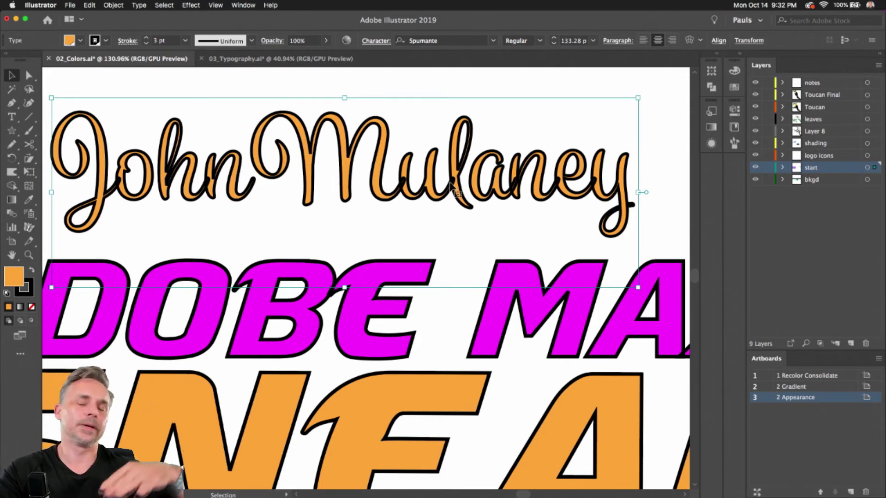
click(715, 54)
click(681, 145)
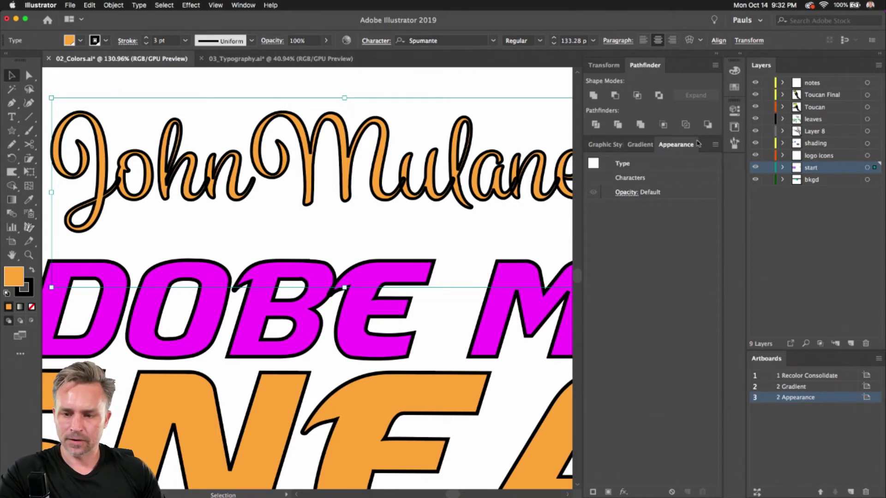
click(715, 147)
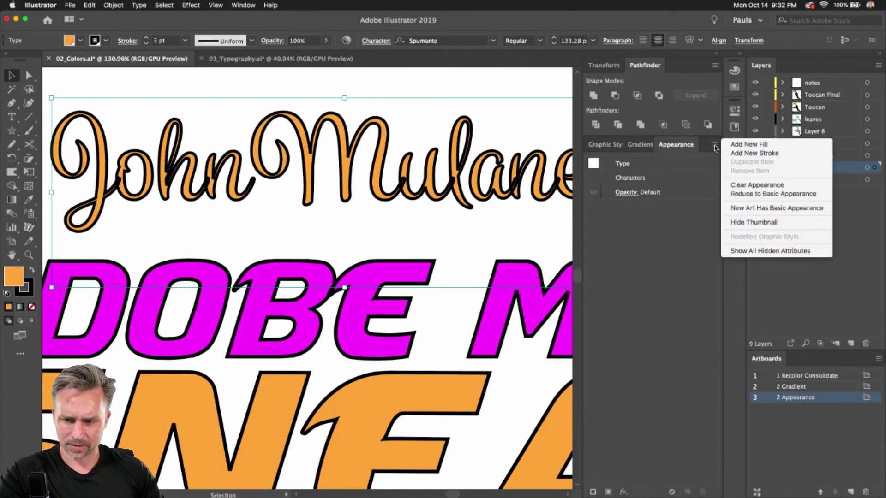
click(759, 146)
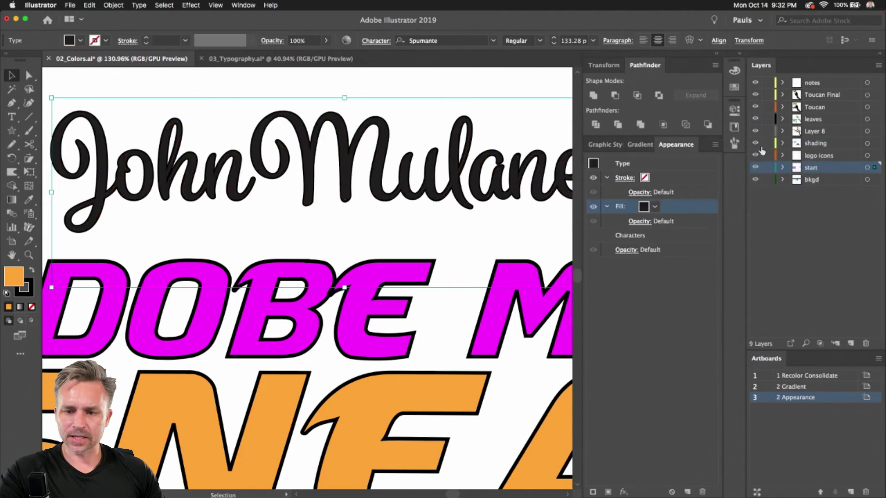
- Set the script text's new fill to the yellow-pink-red linear gradient swatch
click(655, 207)
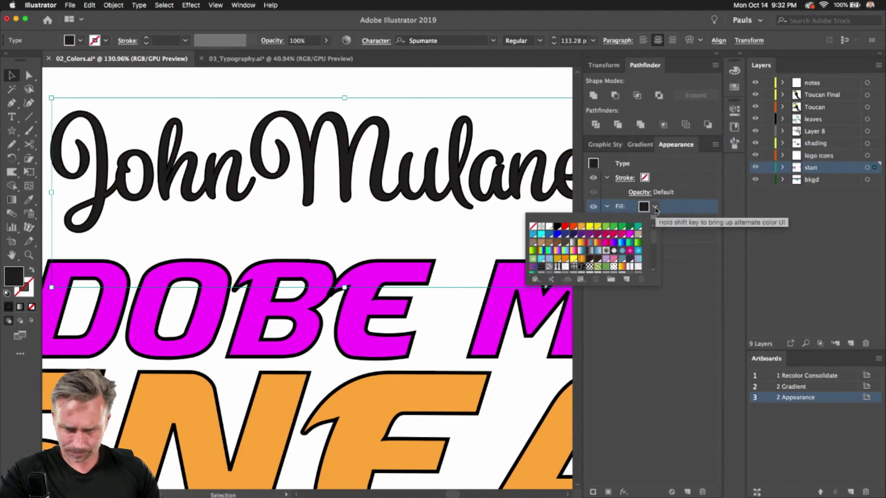
click(580, 245)
click(574, 251)
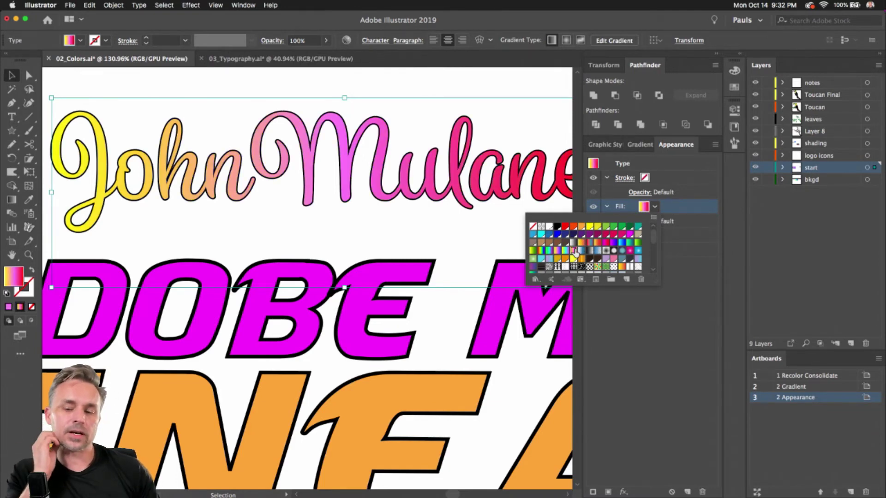
click(631, 329)
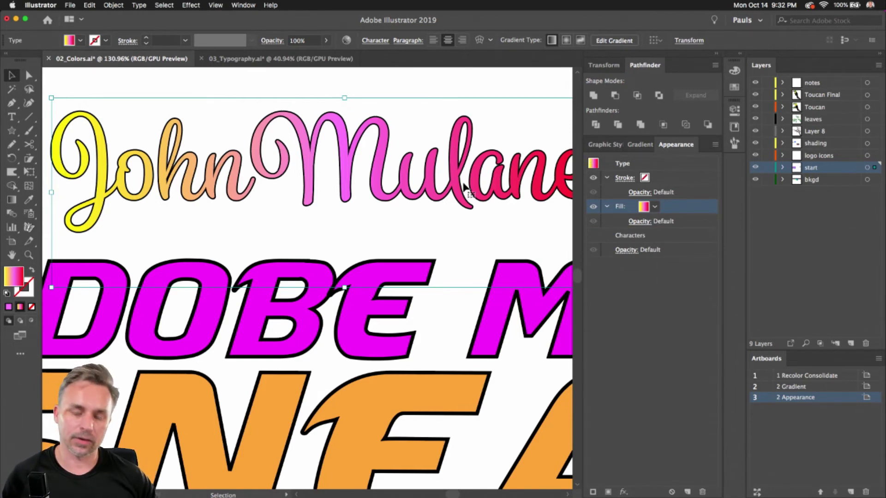
- Add a new black stroke to the script text and set its weight to 4 pt
click(715, 145)
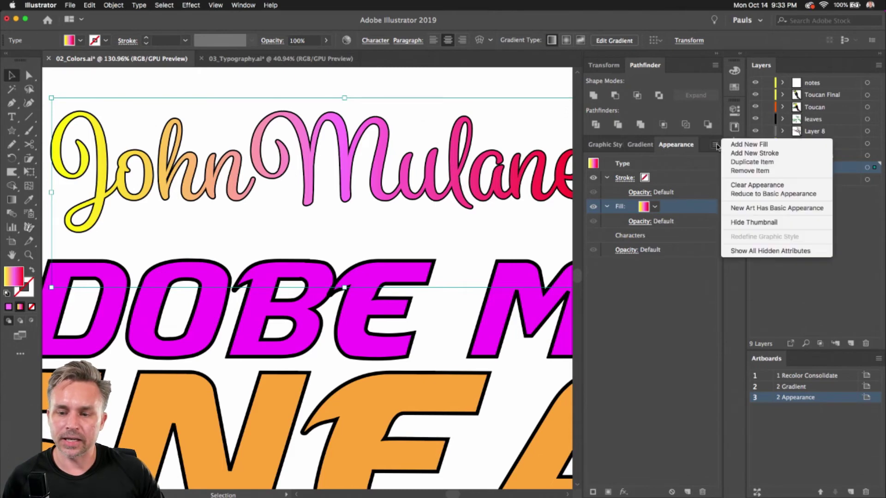
click(757, 153)
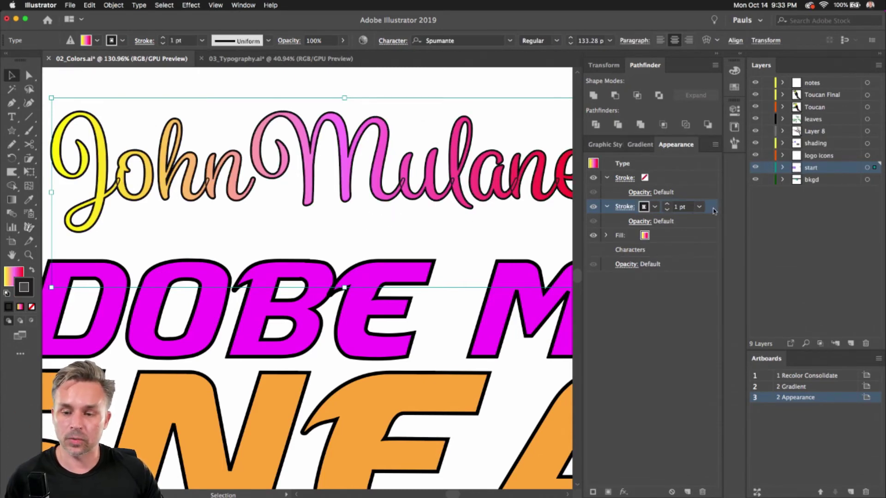
click(668, 205)
click(668, 205)
click(667, 205)
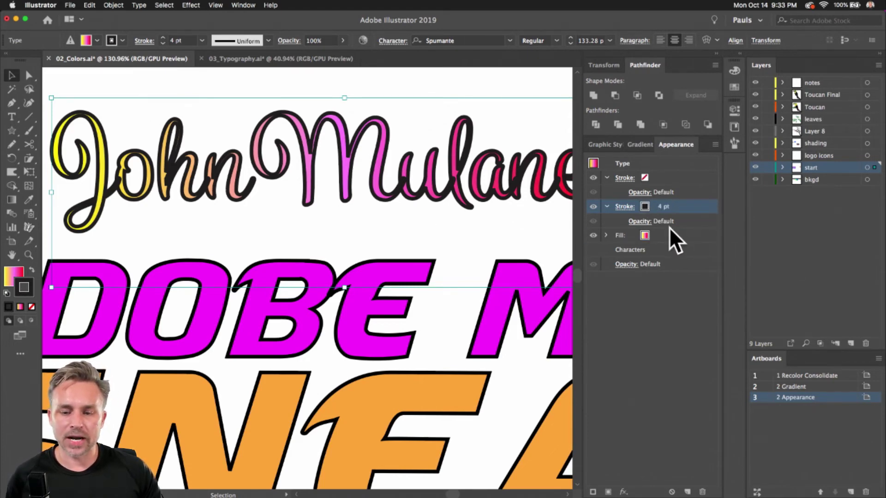
- Move the black stroke below the gradient fill in the script text's appearance and set its weight to 11 pt
drag(693, 217, 692, 249)
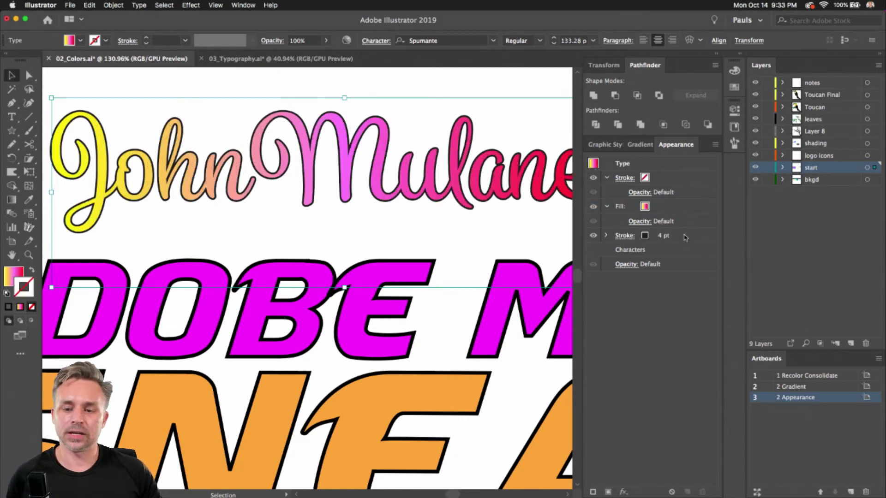
click(685, 237)
click(668, 235)
click(667, 234)
click(667, 234)
click(668, 234)
click(668, 235)
click(667, 235)
click(668, 234)
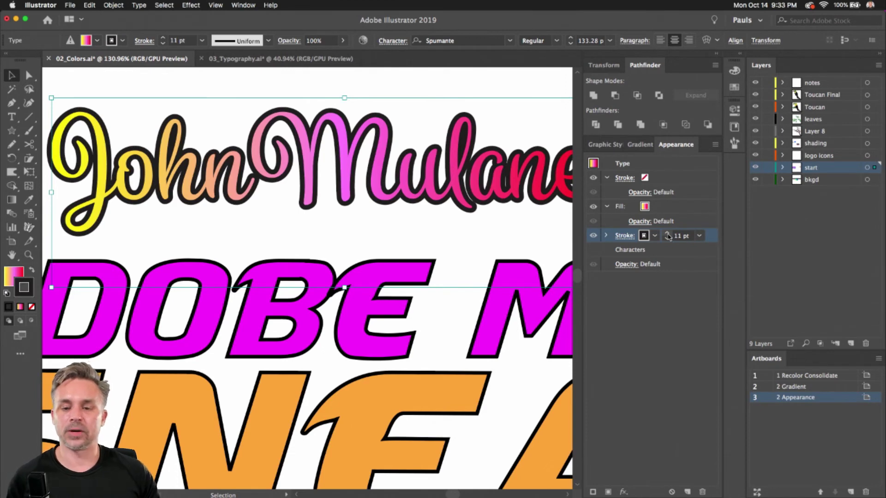
- Add a second stroke between the gradient fill and the black stroke, at 6 pt, and color it magenta
click(714, 145)
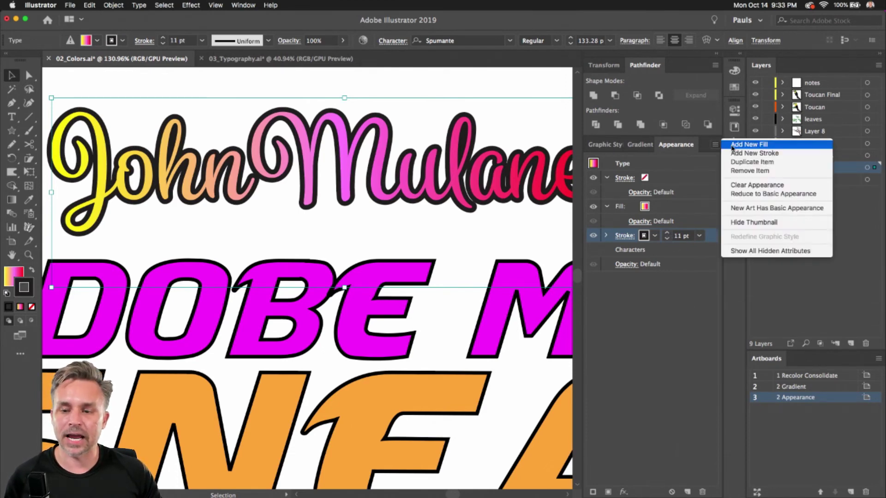
click(754, 153)
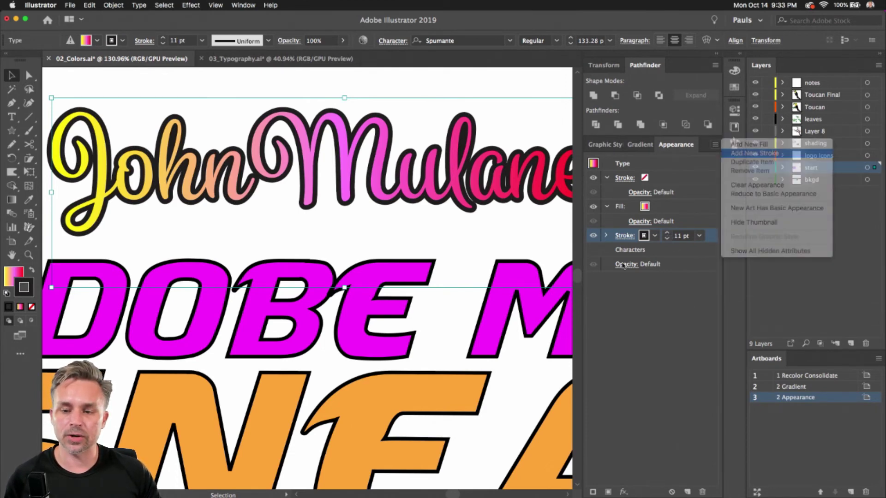
click(667, 239)
click(667, 239)
click(667, 239)
click(667, 239)
click(654, 235)
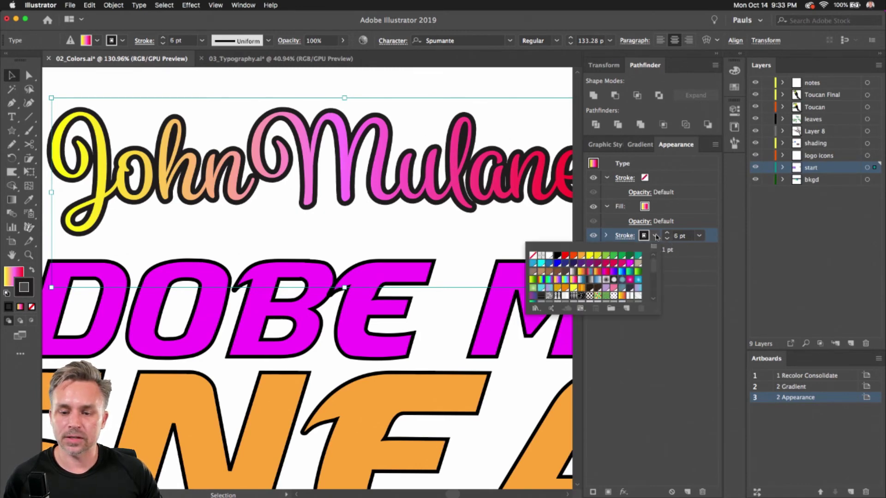
click(631, 264)
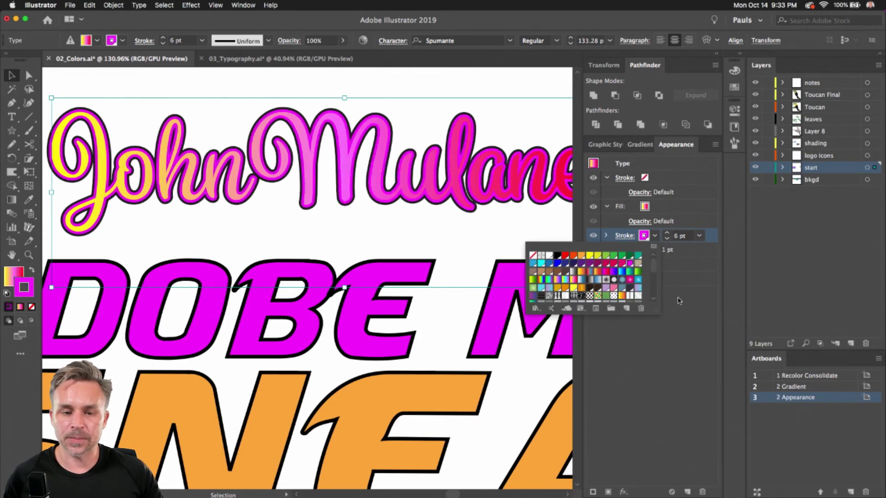
click(678, 308)
- Set the magenta stroke's weight to 2 pt and deselect the script text
click(667, 239)
click(667, 239)
click(667, 239)
click(667, 239)
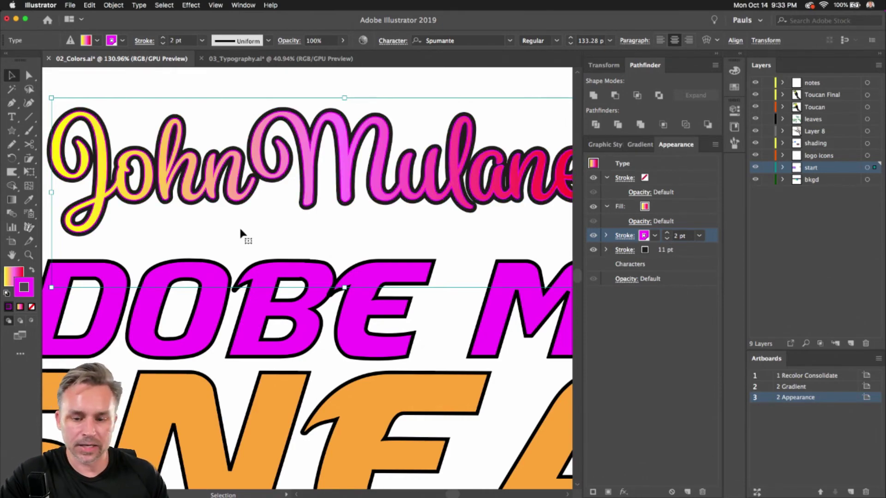
key(super+0)
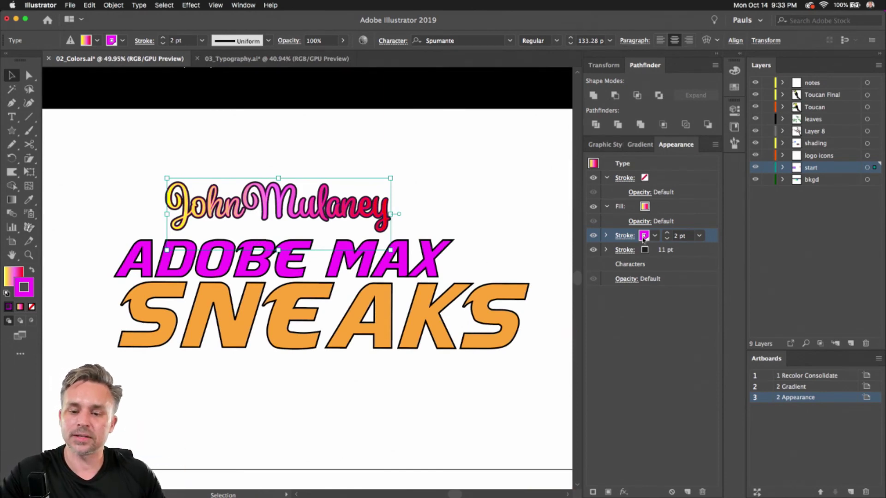
click(247, 135)
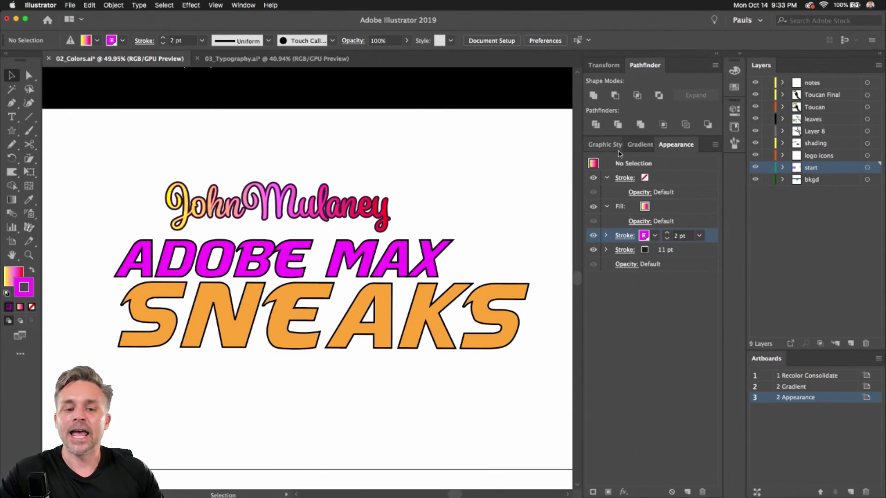
- Save the script text's stacked fill and strokes as a new graphic style
click(245, 201)
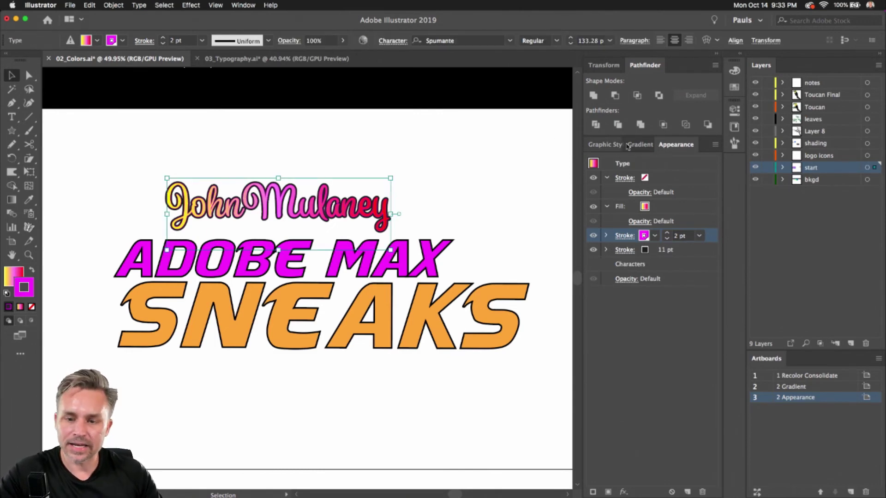
click(640, 144)
click(600, 145)
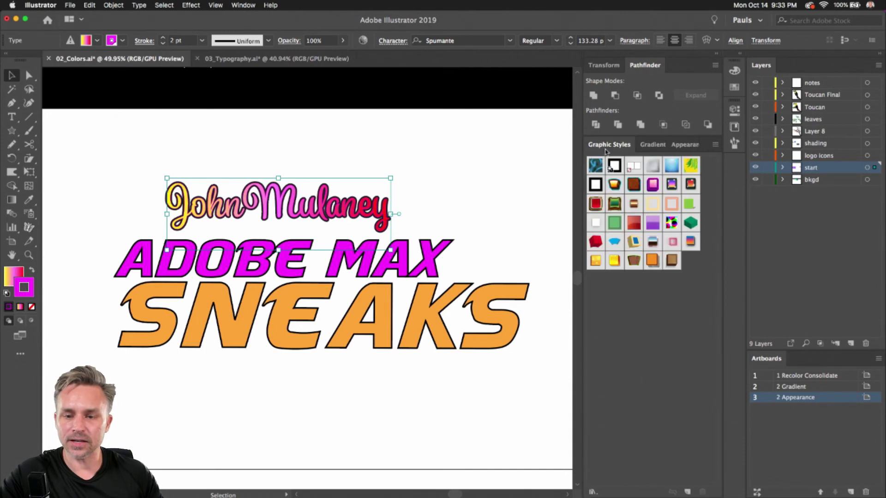
click(687, 492)
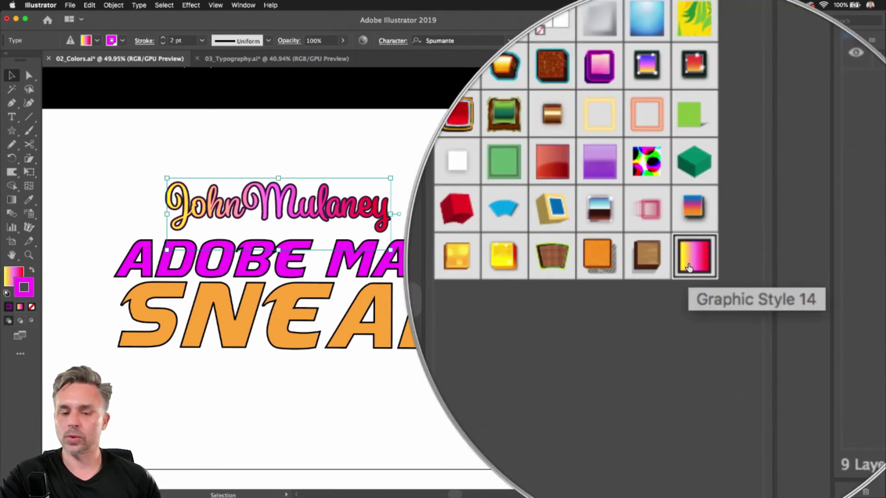
- Apply Graphic Style 5 to the ADOBE MAX text
click(266, 277)
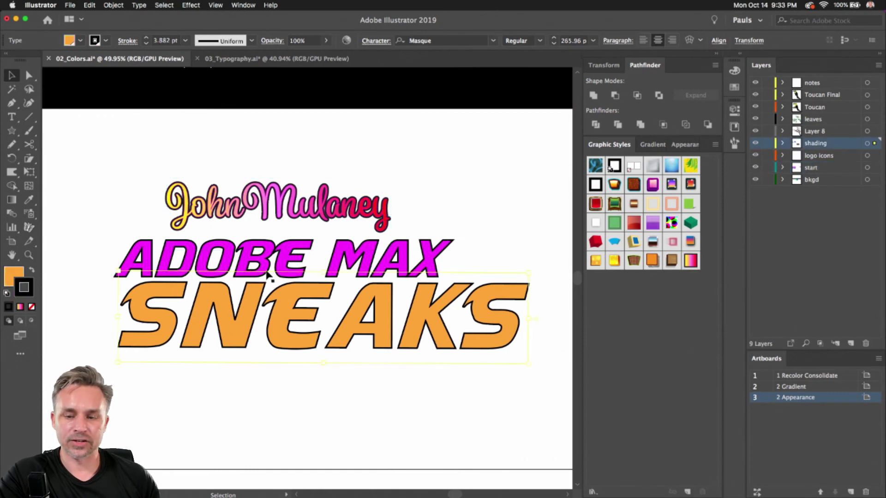
click(381, 262)
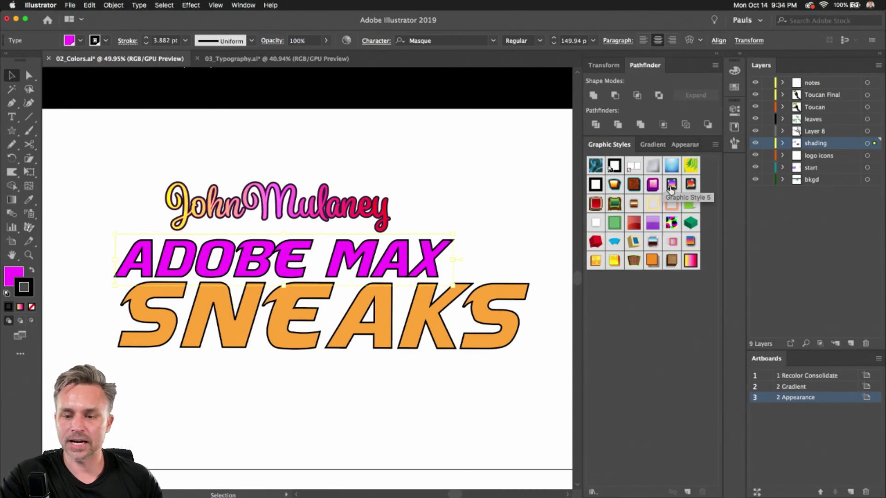
click(671, 186)
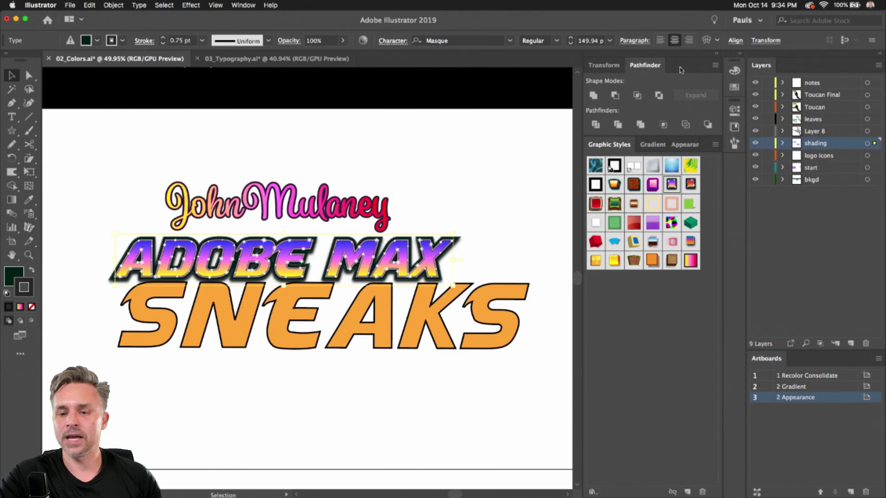
- Hide the 0.5 pt white Offset Path stroke in the ADOBE MAX text's appearance
click(684, 144)
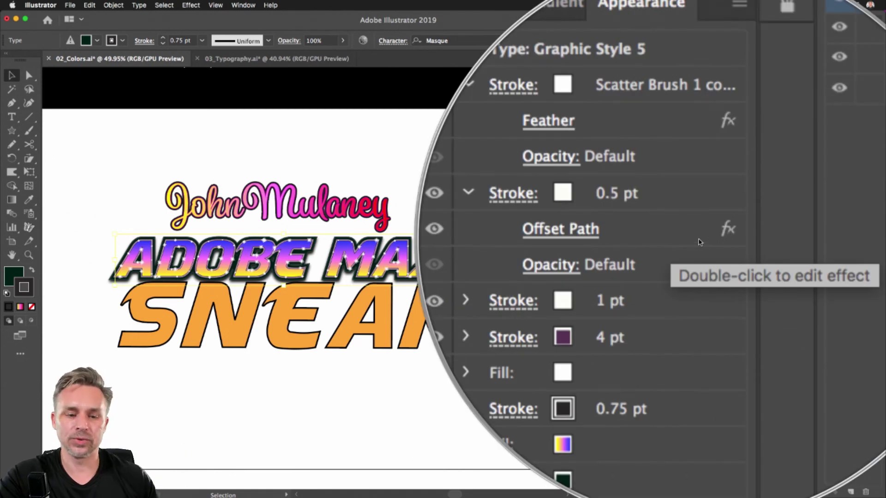
click(594, 225)
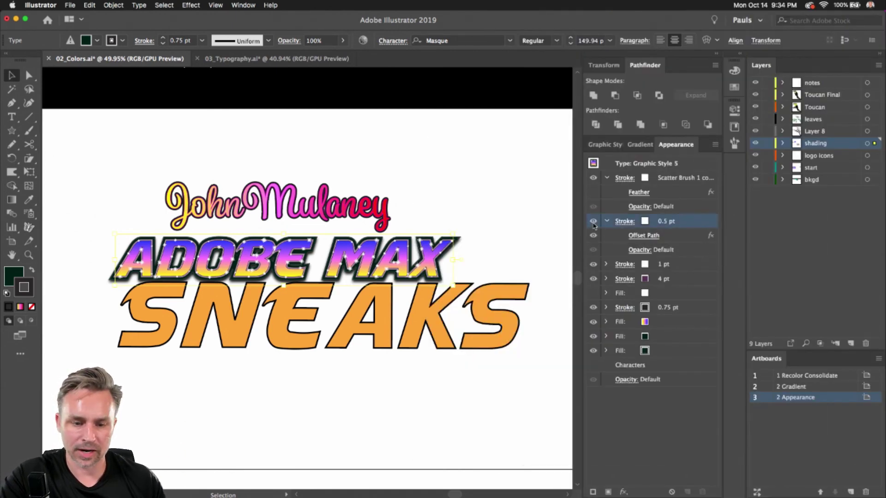
click(593, 222)
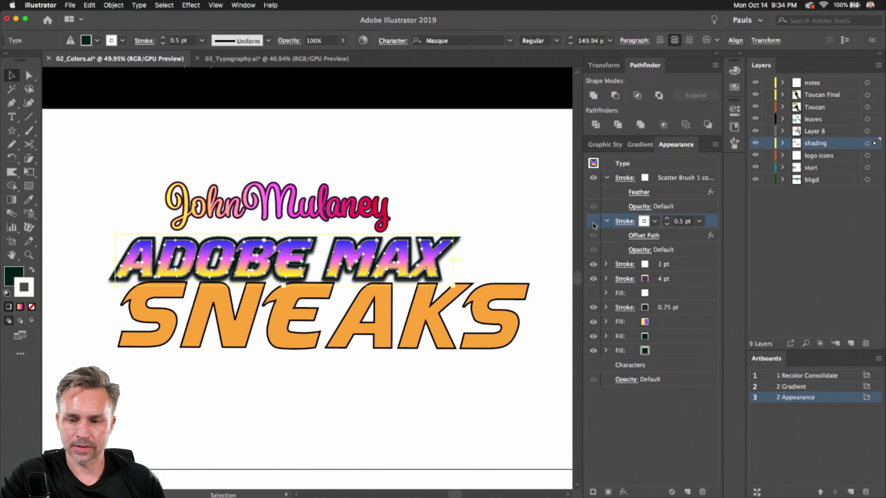
- Show the 0.5 pt Offset Path stroke of the ADOBE MAX text again, and toggle its scatter brush stroke off and on
click(593, 223)
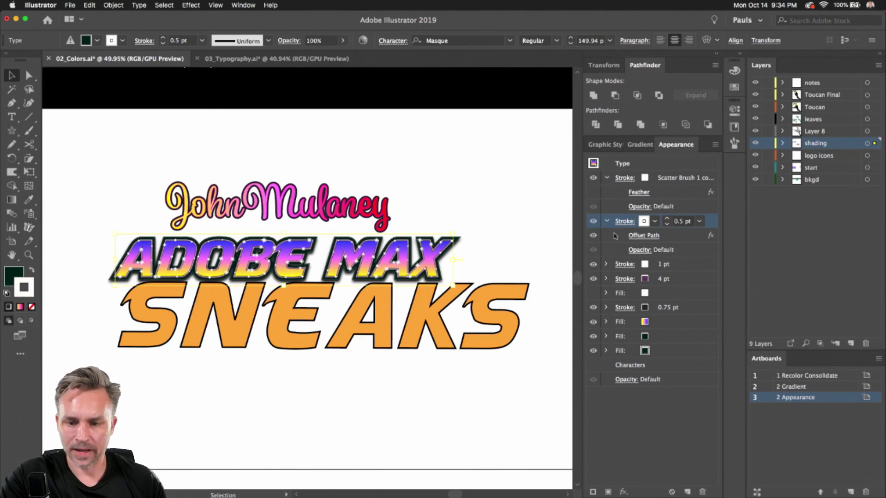
click(593, 181)
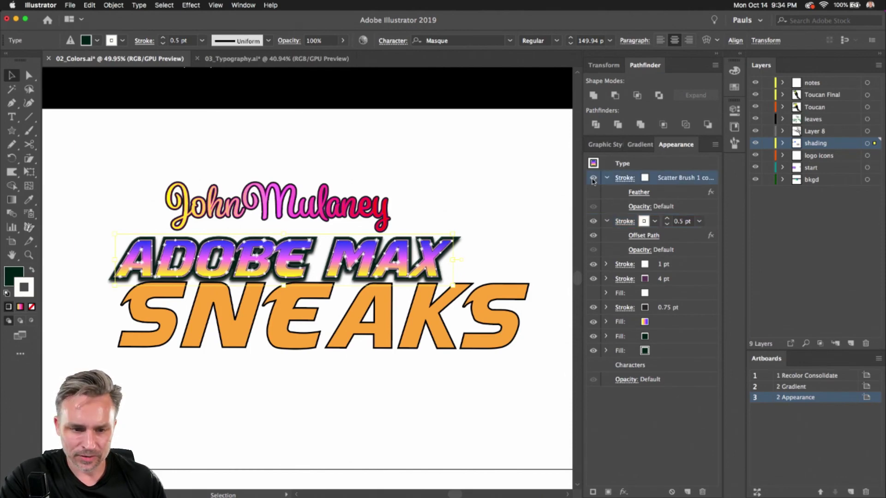
click(593, 181)
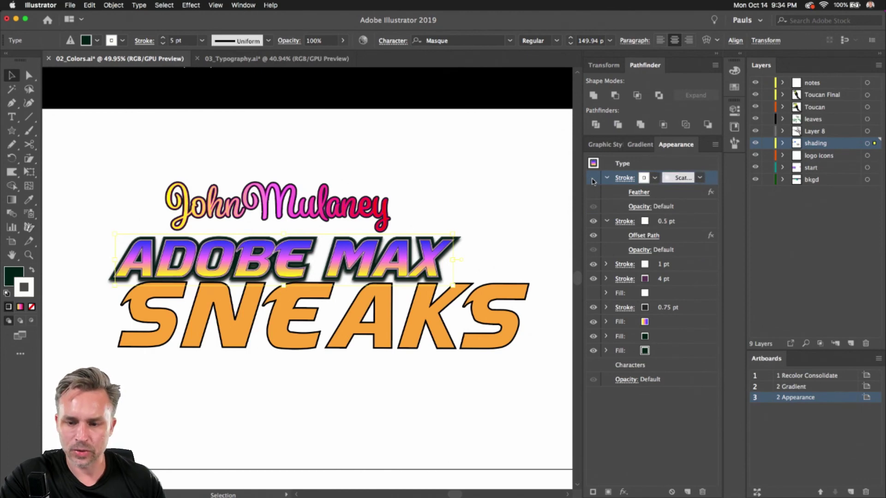
click(593, 180)
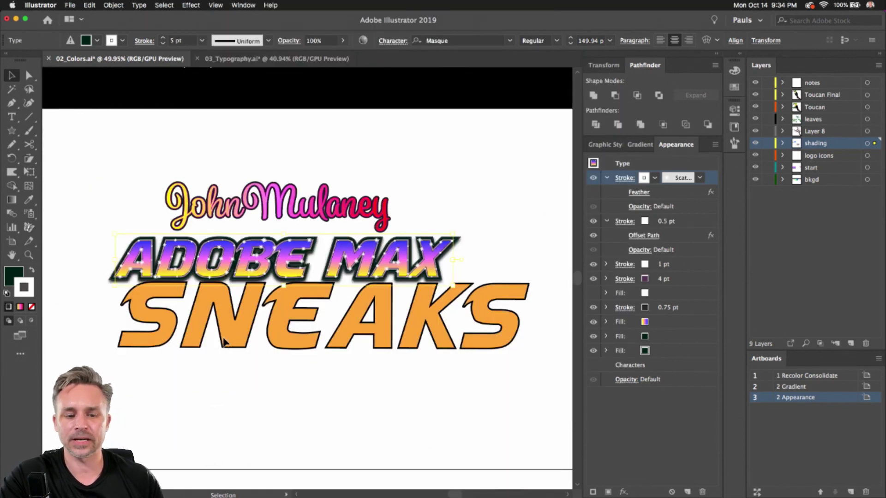
- Apply the saved graphic style with the red-to-yellow gradient and sparkling outline to the SNEAKS text
click(227, 343)
click(641, 144)
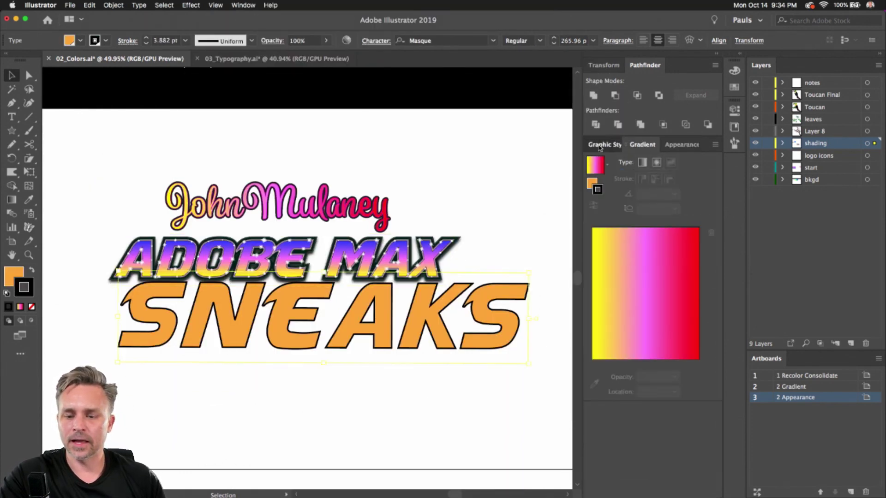
click(605, 145)
click(689, 184)
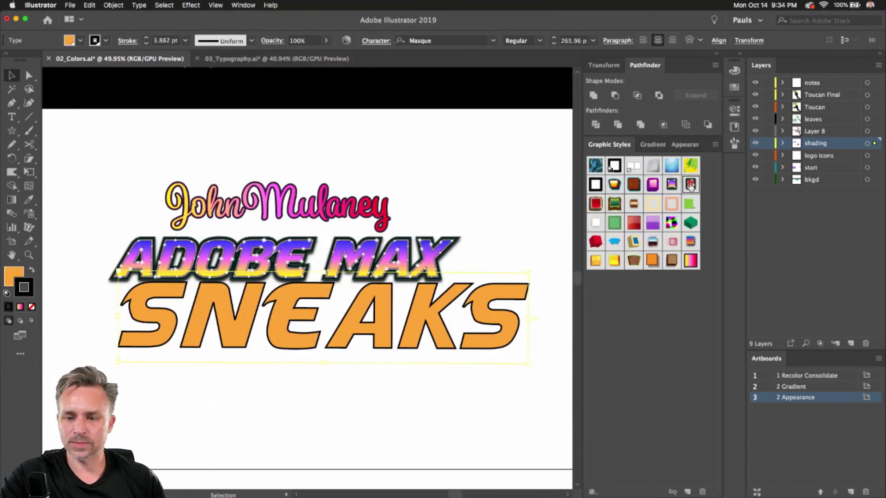
click(144, 165)
- Replace the A in the live SNEAKS text with an E and change it back to A
click(303, 317)
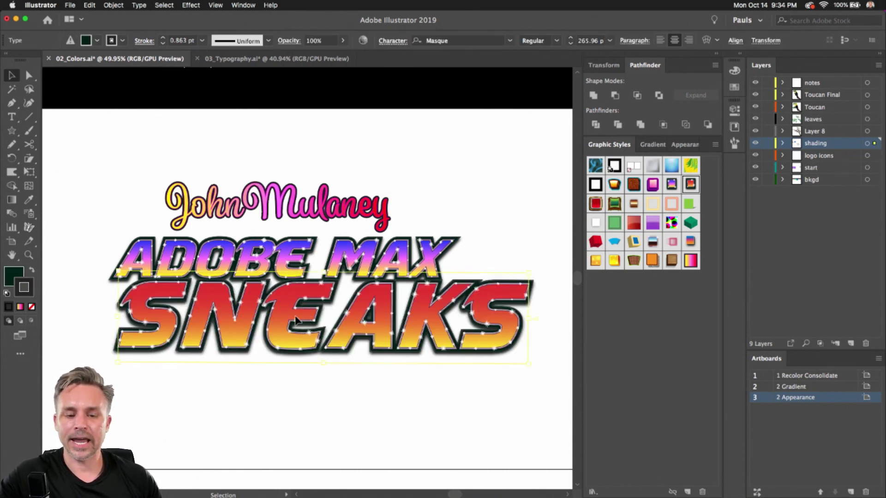
double_click(292, 319)
click(262, 318)
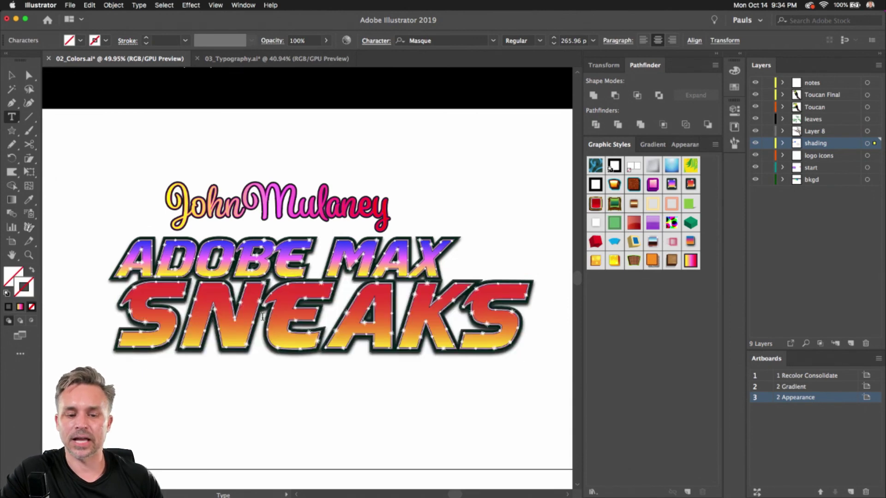
drag(261, 318, 369, 319)
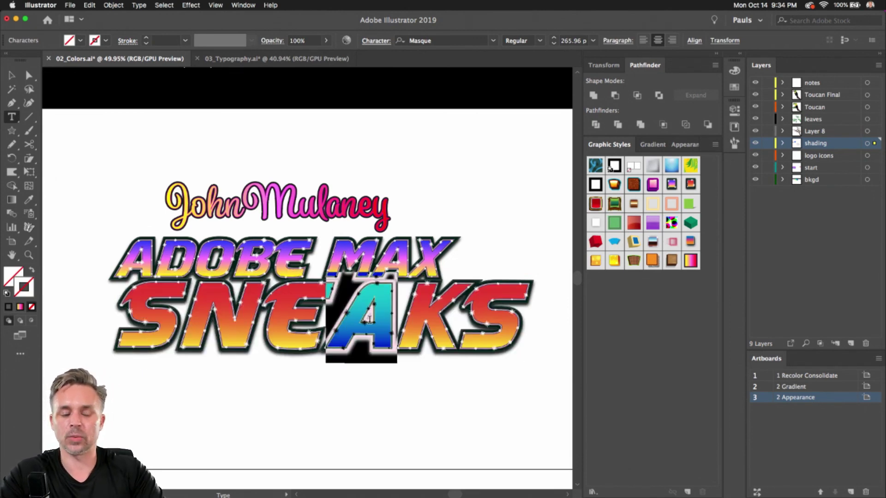
text(E)
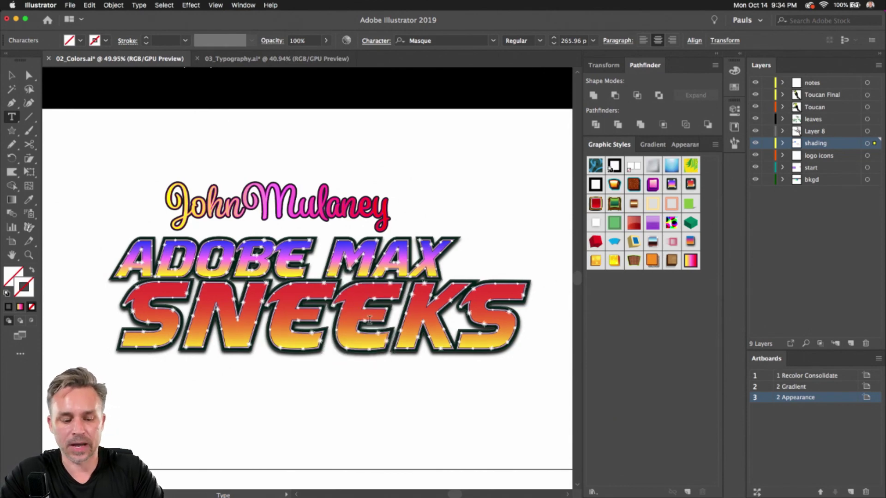
key(BackSpace)
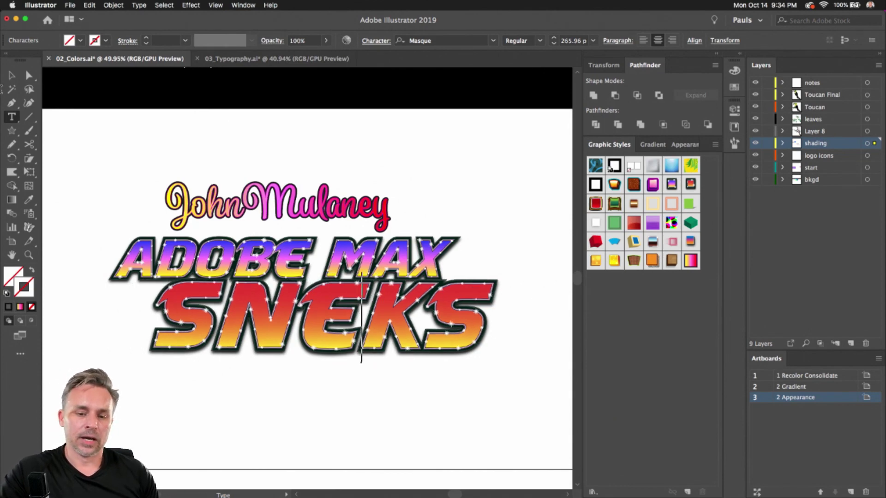
text(A)
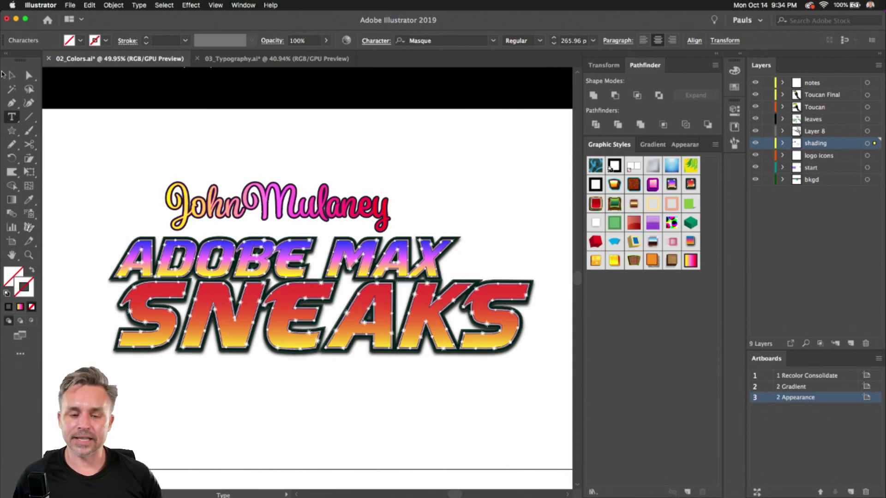
click(11, 75)
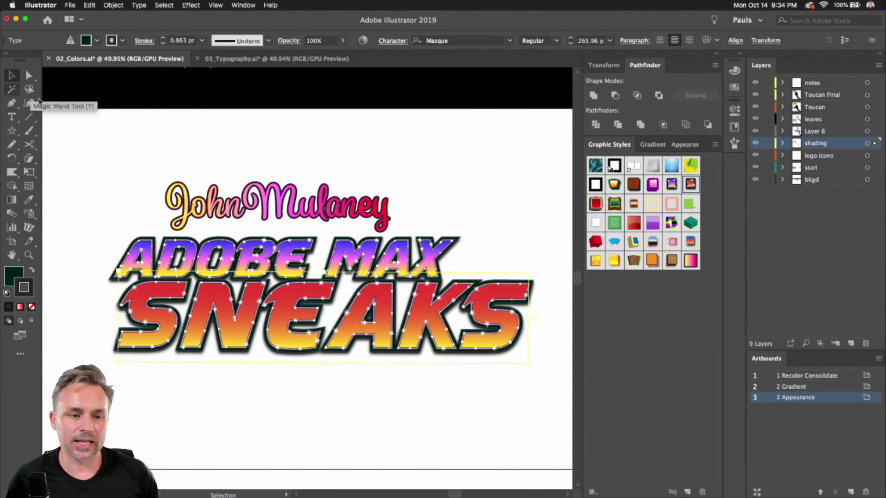
click(84, 176)
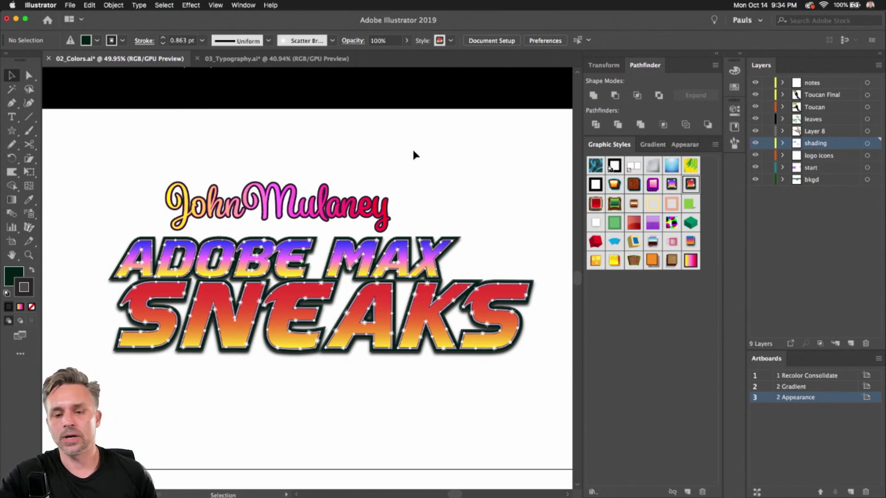
scroll(394, 160, up, 2)
drag(269, 158, 290, 133)
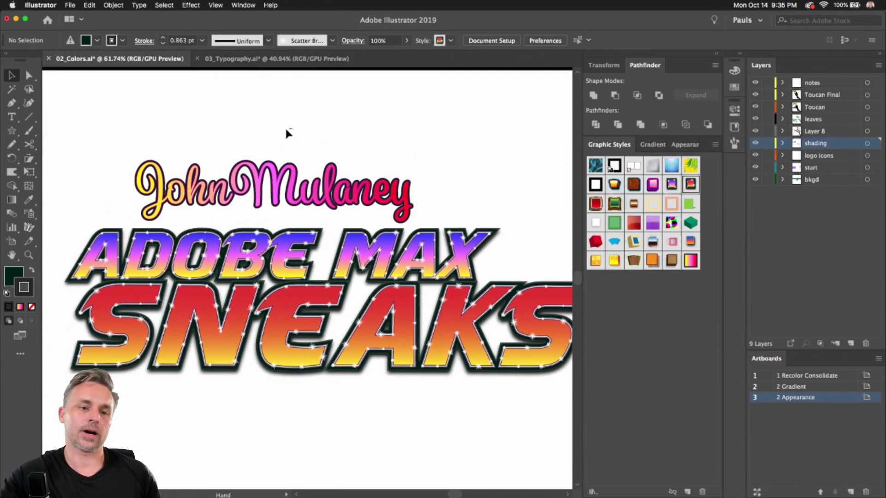